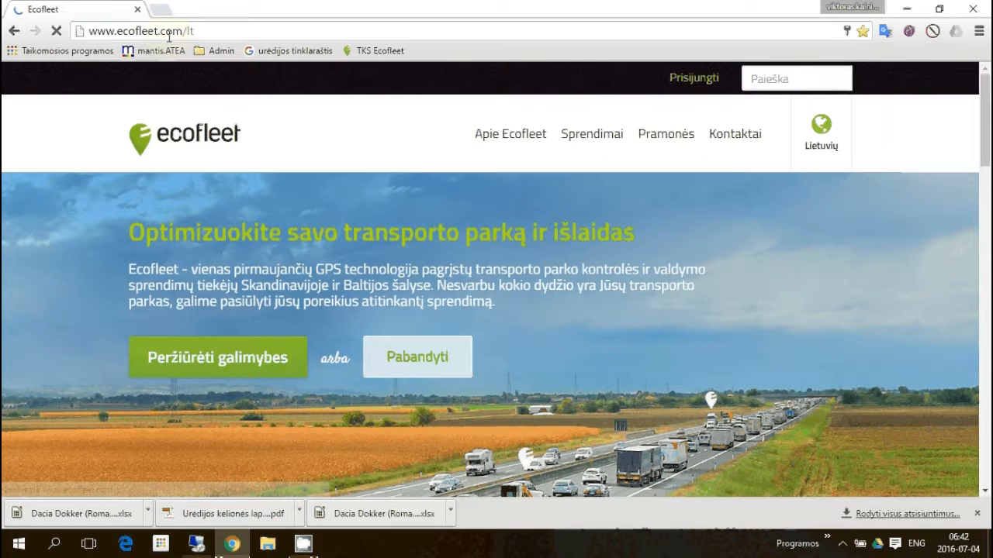
Sign in to the Ecofleet account with the saved credentials and open the reports section (Ataskaitos).
{"action": "left_click", "coordinate": [693, 78]}
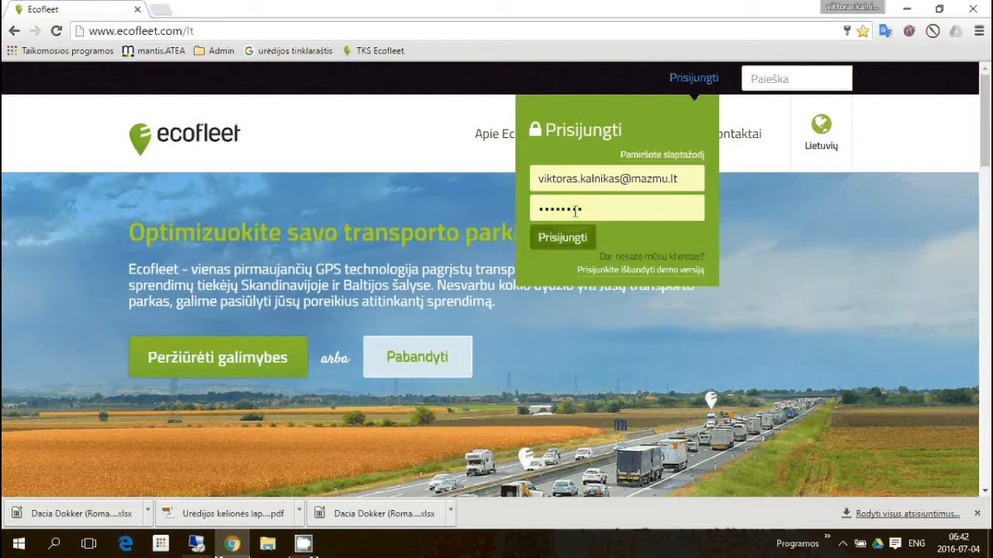
{"action": "left_click", "coordinate": [557, 241]}
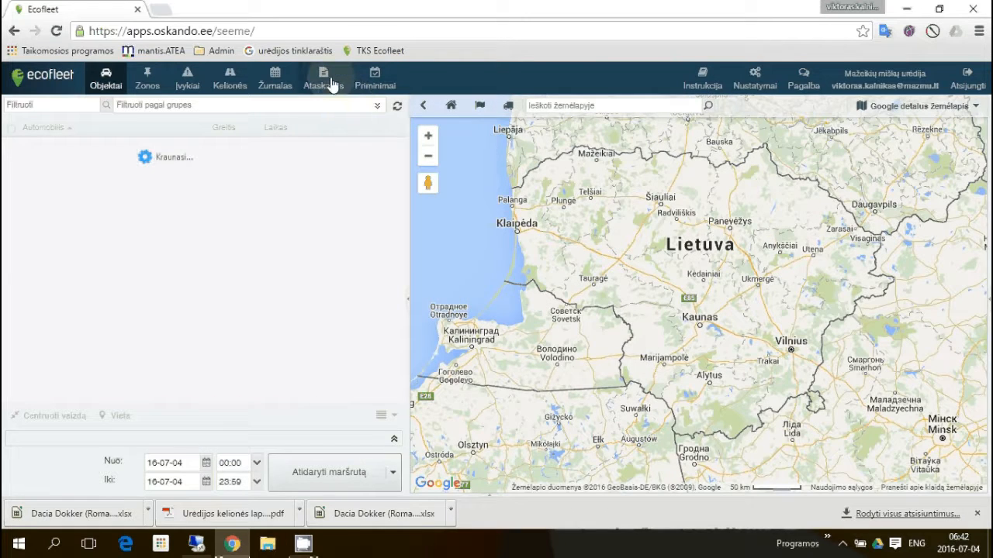
{"action": "left_click", "coordinate": [332, 83]}
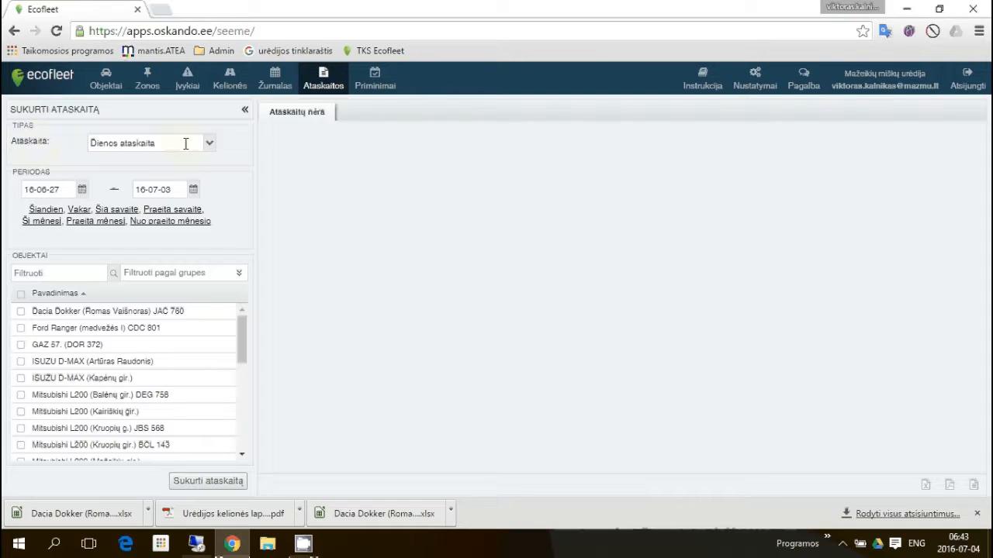
Set the report type to Urėdijos kelionės lapas A and the period to the previous month, 16-06-01 to 16-06-30.
{"action": "left_click", "coordinate": [210, 145]}
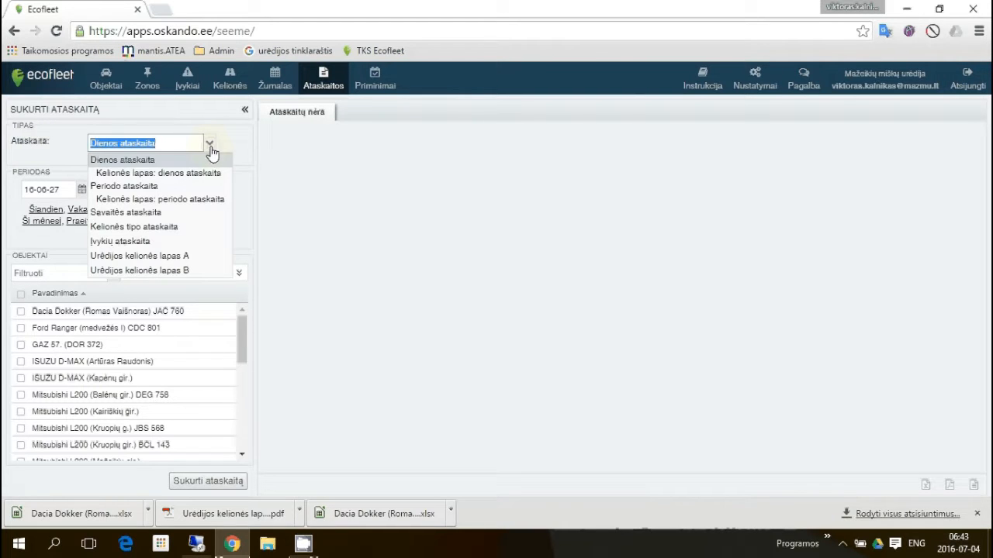
{"action": "left_click", "coordinate": [165, 259]}
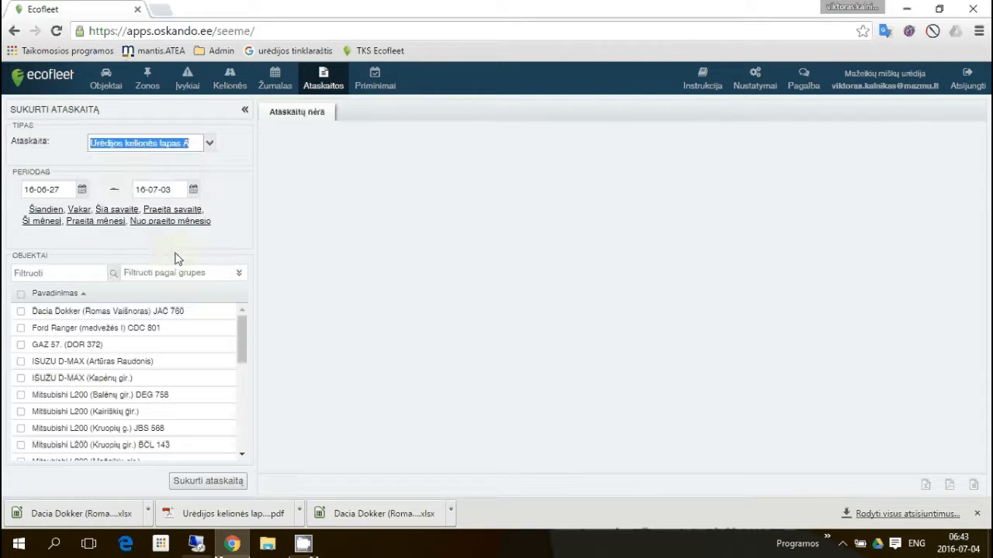
{"action": "left_click", "coordinate": [96, 223]}
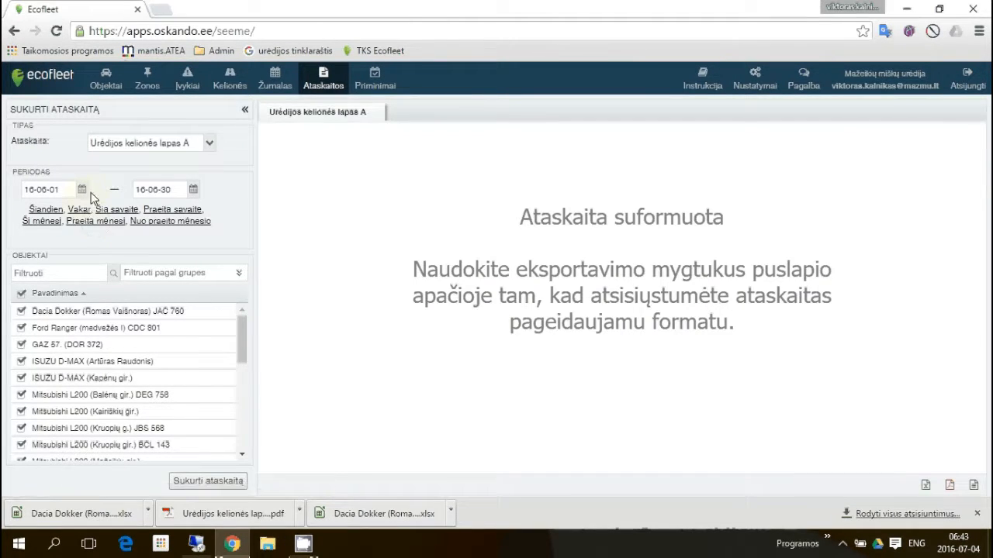
Deselect all vehicles except the Dacia Dokker and create its report.
{"action": "left_click", "coordinate": [22, 295]}
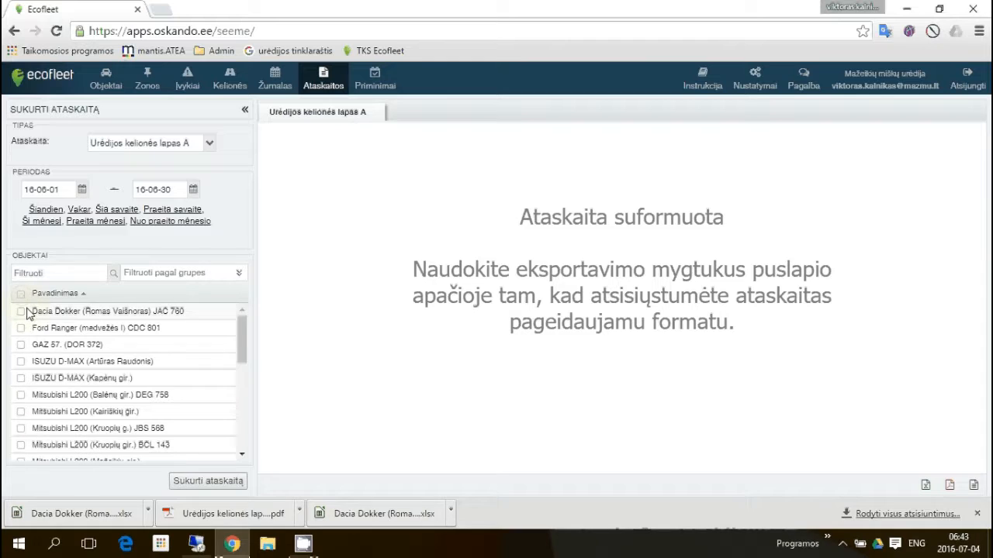
{"action": "left_click", "coordinate": [22, 312]}
{"action": "left_click", "coordinate": [208, 481]}
Open the generated Dacia Dokker trip sheet as a web page and look through its full contents.
{"action": "left_click", "coordinate": [945, 486]}
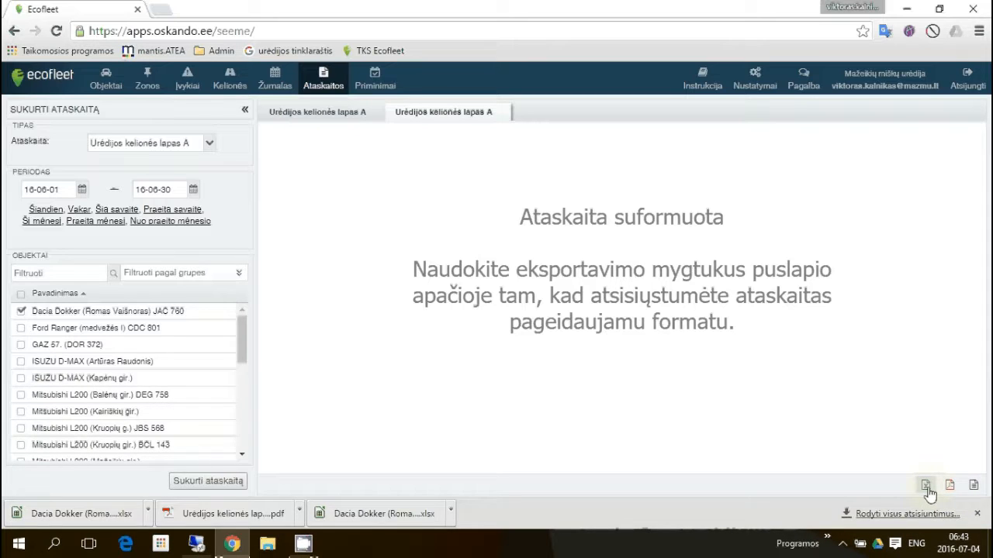
{"action": "left_click", "coordinate": [973, 487]}
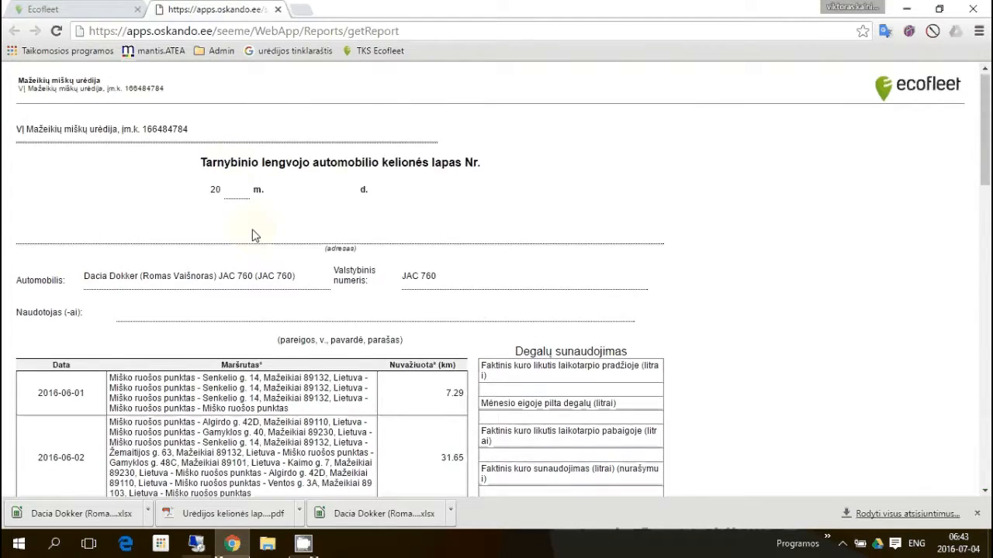
{"action": "scroll", "coordinate": [250, 230], "scroll_direction": "down", "scroll_amount": 8}
{"action": "scroll", "coordinate": [258, 241], "scroll_direction": "down", "scroll_amount": 5}
{"action": "scroll", "coordinate": [261, 260], "scroll_direction": "up", "scroll_amount": 15}
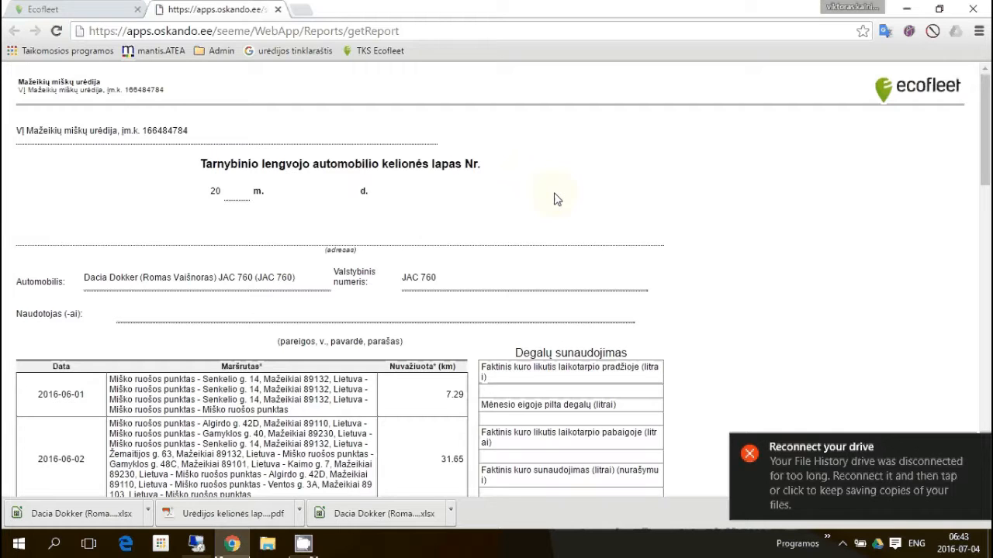
Preview the printout of the web trip sheet, cancel printing and close the report page.
{"action": "key", "text": "ctrl+p"}
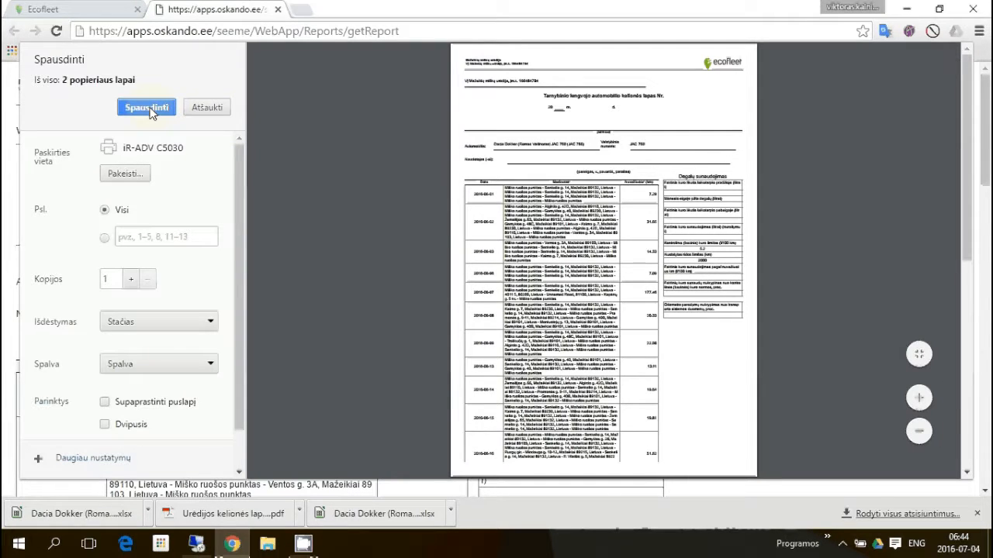
{"action": "scroll", "coordinate": [442, 219], "scroll_direction": "down", "scroll_amount": 8}
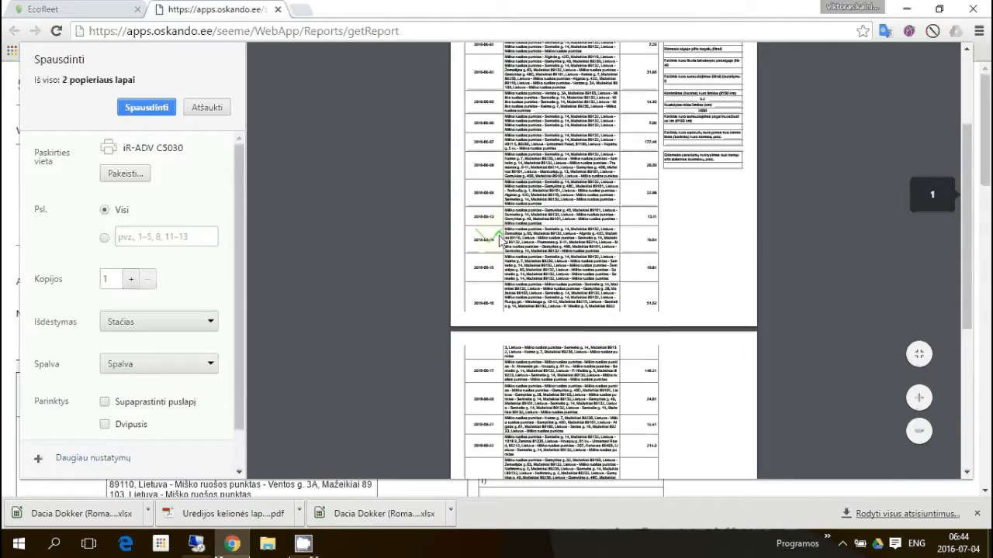
{"action": "scroll", "coordinate": [438, 233], "scroll_direction": "up", "scroll_amount": 8}
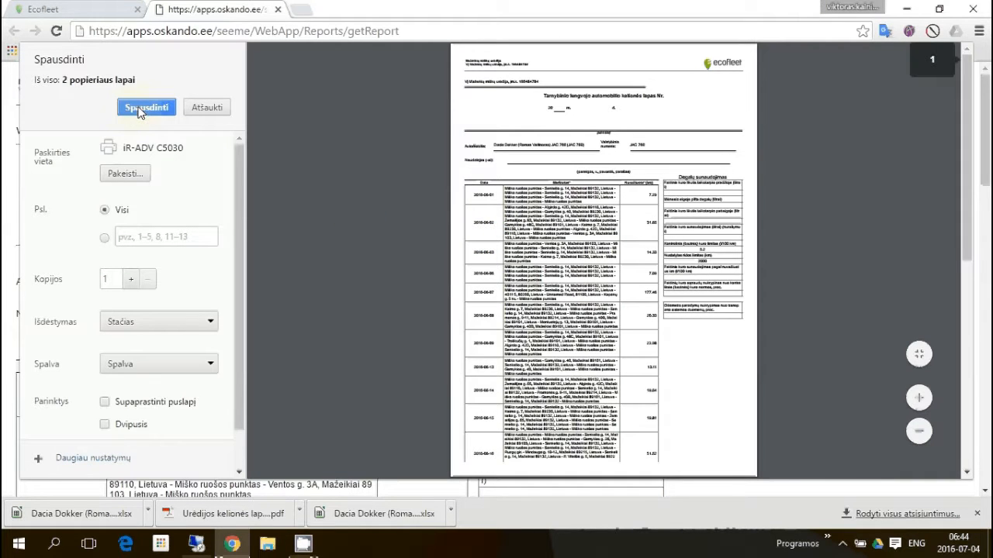
{"action": "left_click", "coordinate": [208, 108]}
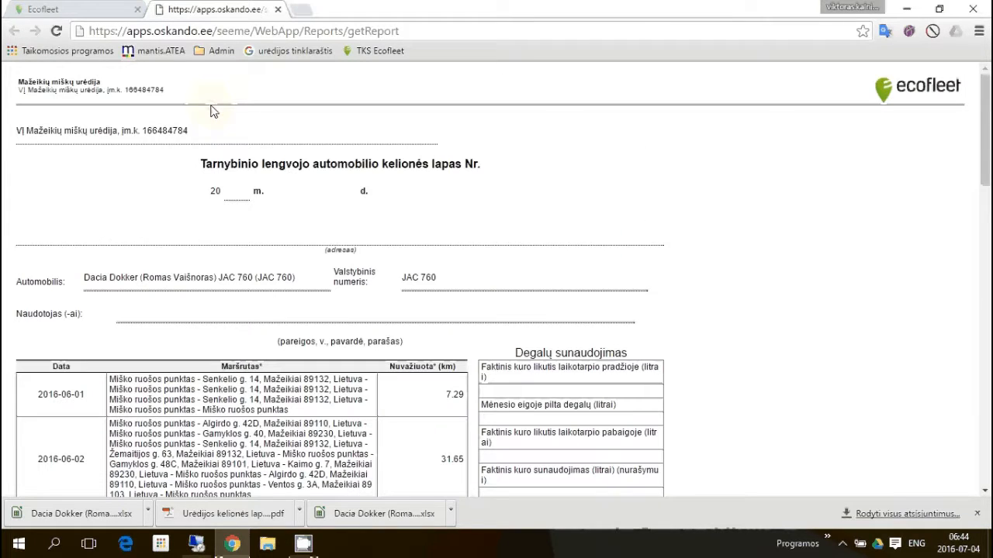
{"action": "scroll", "coordinate": [322, 273], "scroll_direction": "down", "scroll_amount": 5}
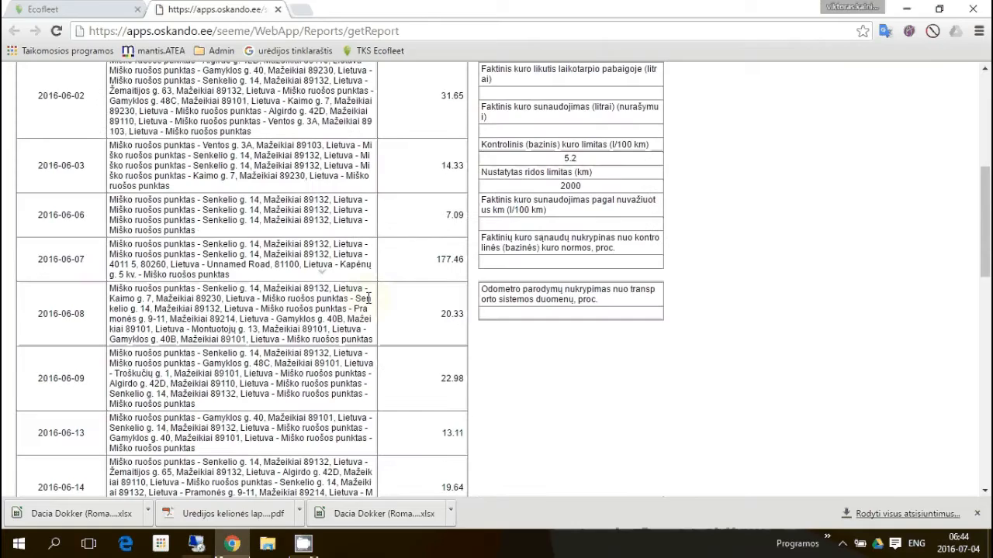
{"action": "scroll", "coordinate": [322, 273], "scroll_direction": "up", "scroll_amount": 4}
{"action": "left_click", "coordinate": [277, 9]}
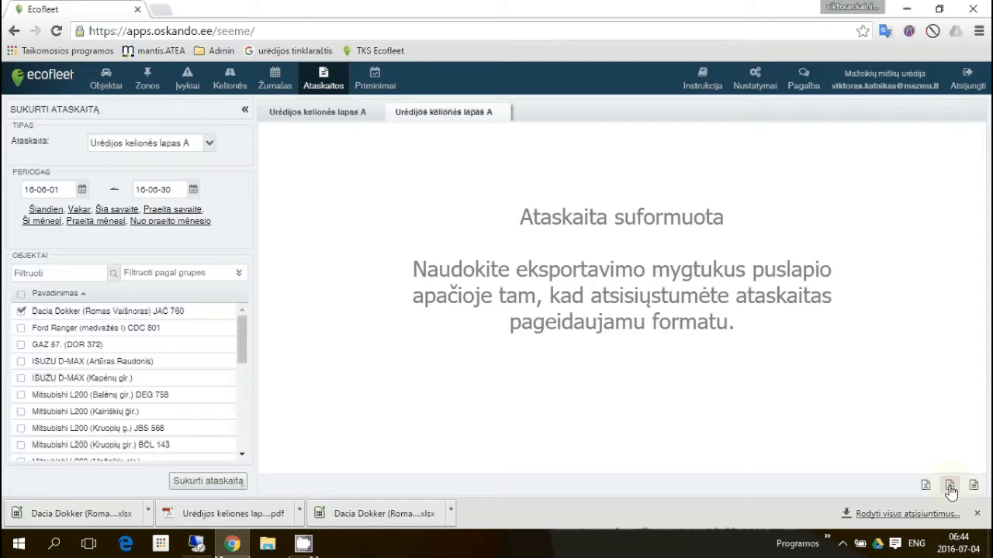
Export the trip sheet as a PDF and open the downloaded file to review its pages.
{"action": "left_click", "coordinate": [950, 489]}
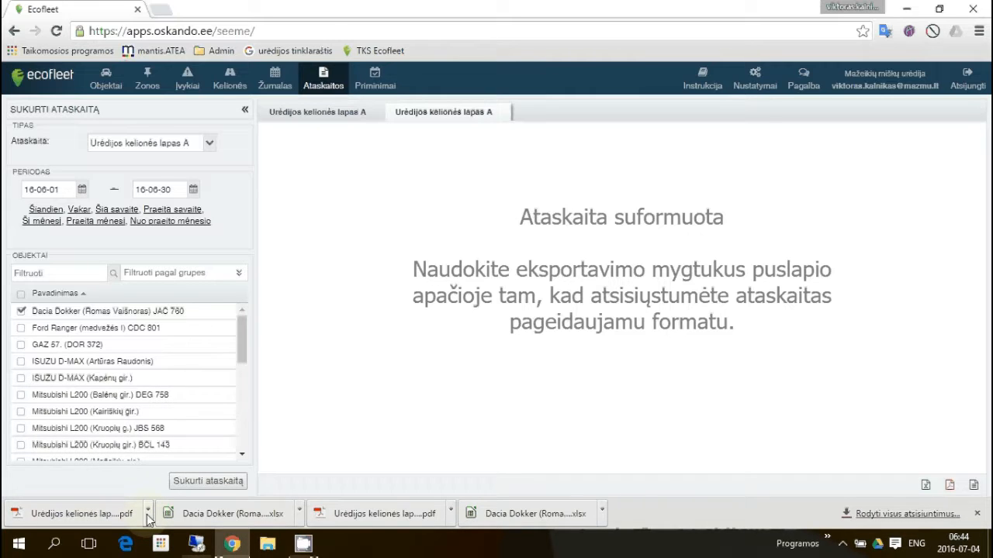
{"action": "left_click", "coordinate": [99, 516]}
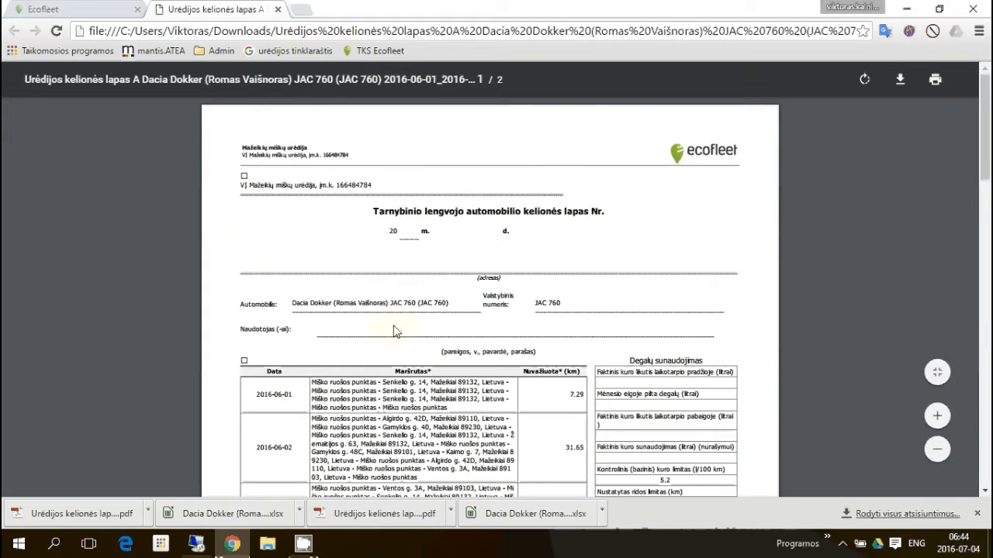
{"action": "scroll", "coordinate": [397, 335], "scroll_direction": "down", "scroll_amount": 20}
{"action": "scroll", "coordinate": [400, 336], "scroll_direction": "up", "scroll_amount": 20}
Check the print preview of the PDF trip sheet, cancel printing and close the PDF.
{"action": "left_click", "coordinate": [940, 84]}
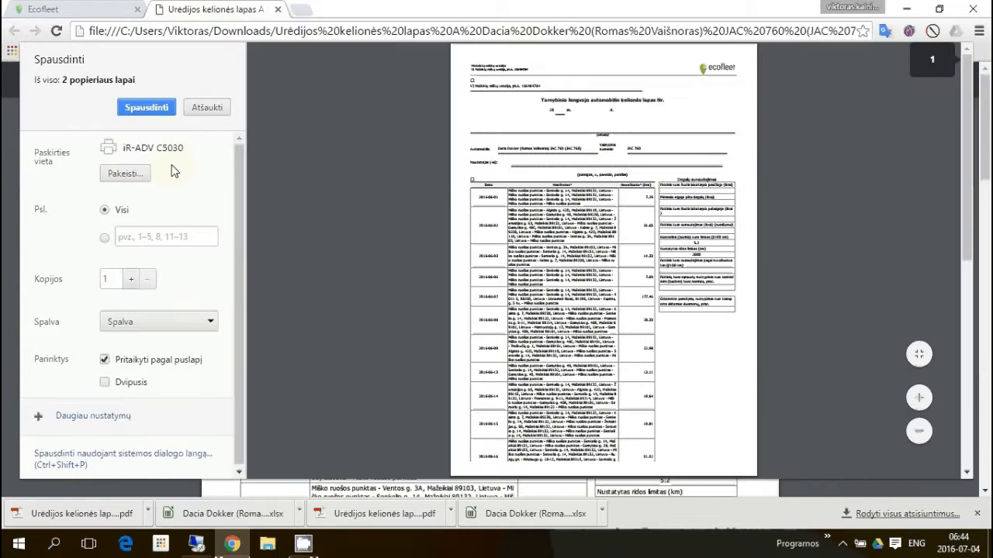
{"action": "left_click", "coordinate": [207, 107]}
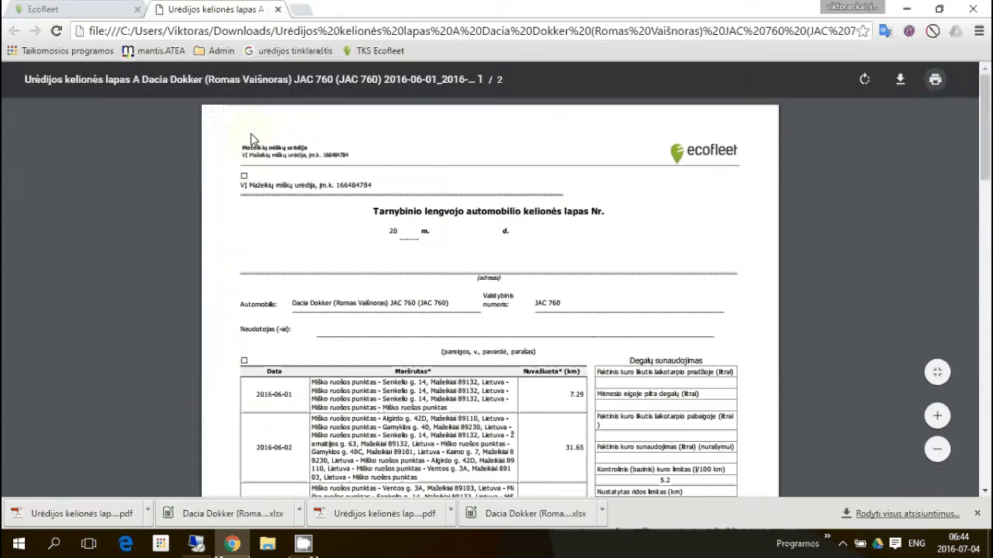
{"action": "left_click", "coordinate": [277, 10]}
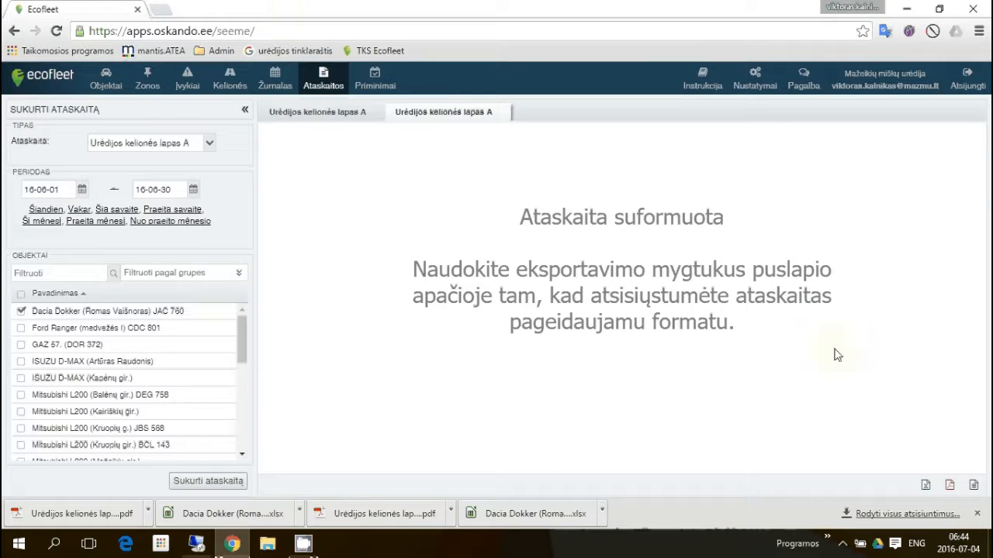
Export the trip sheet as an Excel file and show the newest downloaded .xlsx in its Downloads folder.
{"action": "left_click", "coordinate": [927, 486]}
{"action": "left_click", "coordinate": [925, 486]}
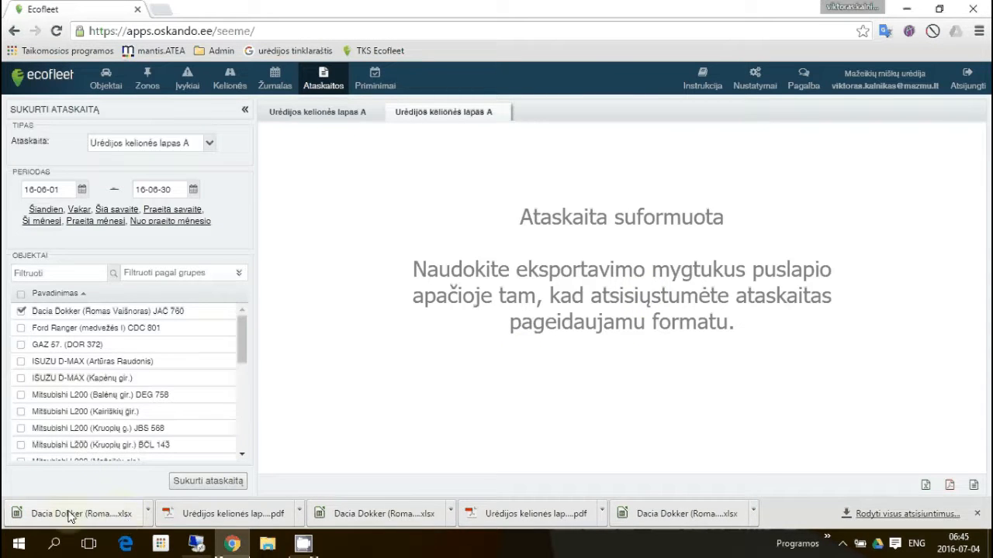
{"action": "left_click", "coordinate": [148, 515]}
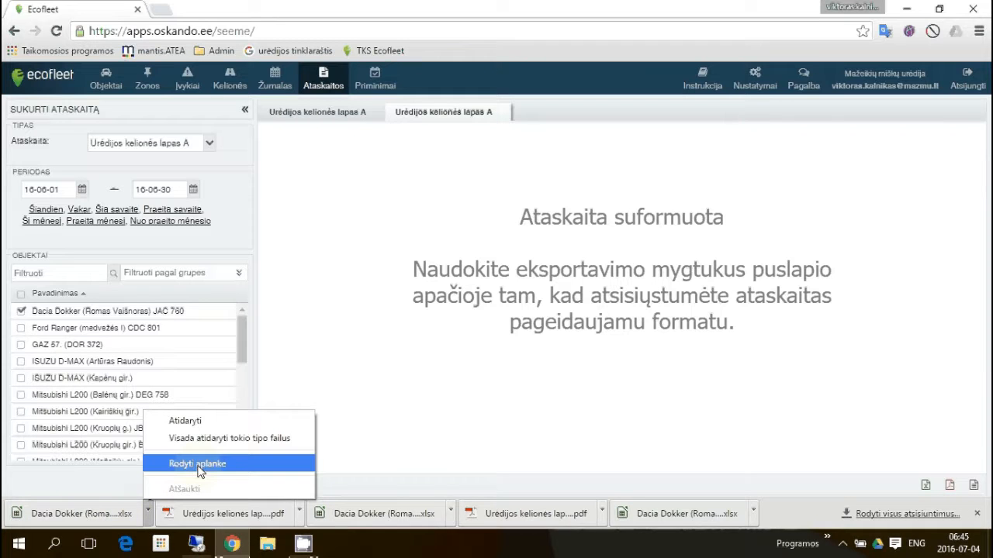
{"action": "left_click", "coordinate": [147, 515]}
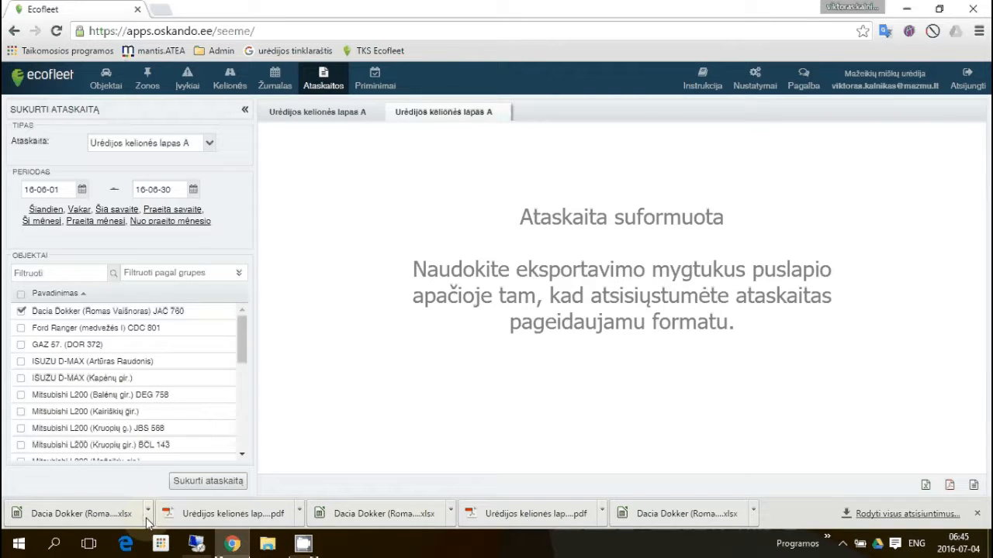
{"action": "left_click", "coordinate": [147, 515]}
{"action": "left_click", "coordinate": [178, 463]}
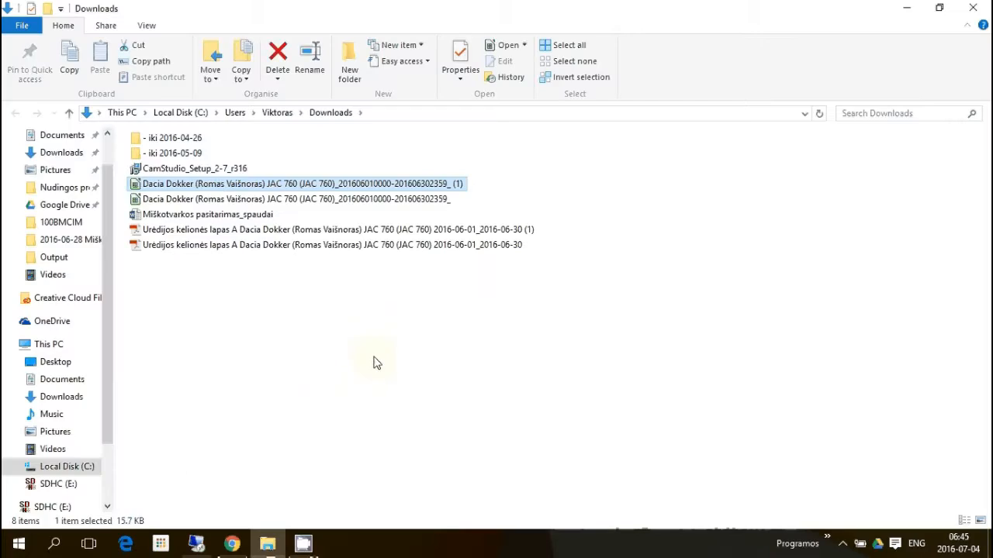
Open the newly downloaded Dacia Dokker spreadsheet with Excel 2016 and enable editing.
{"action": "right_click", "coordinate": [247, 195]}
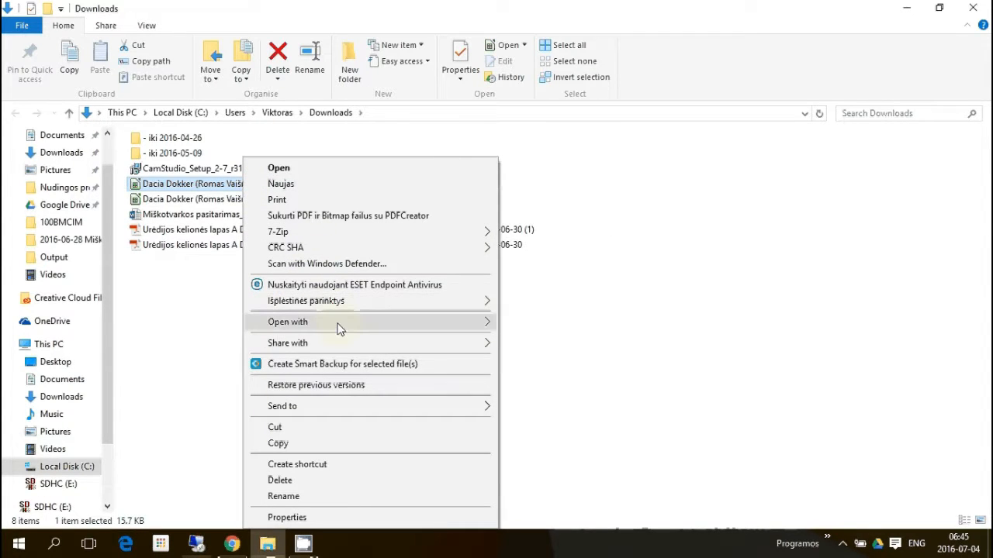
{"action": "mouse_move", "coordinate": [339, 327]}
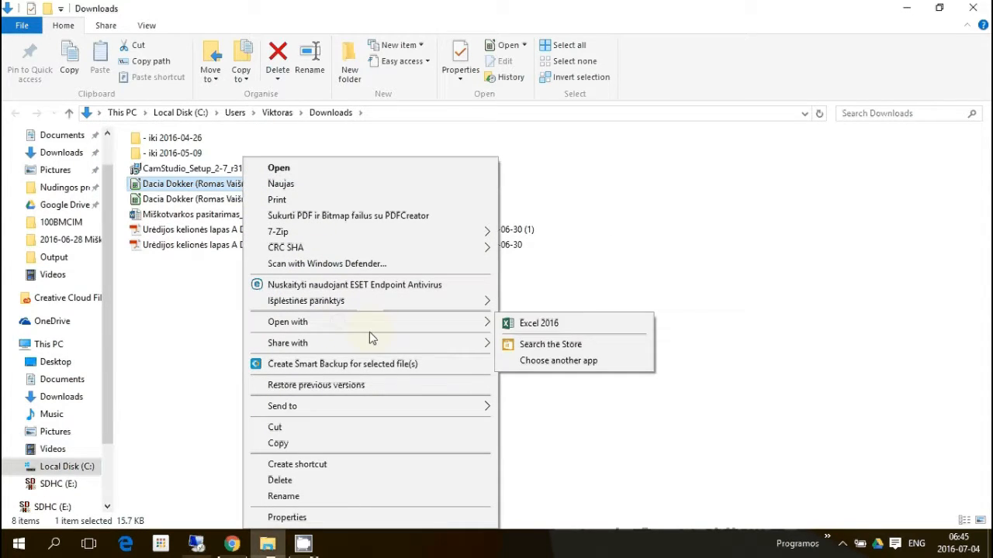
{"action": "left_click", "coordinate": [532, 326]}
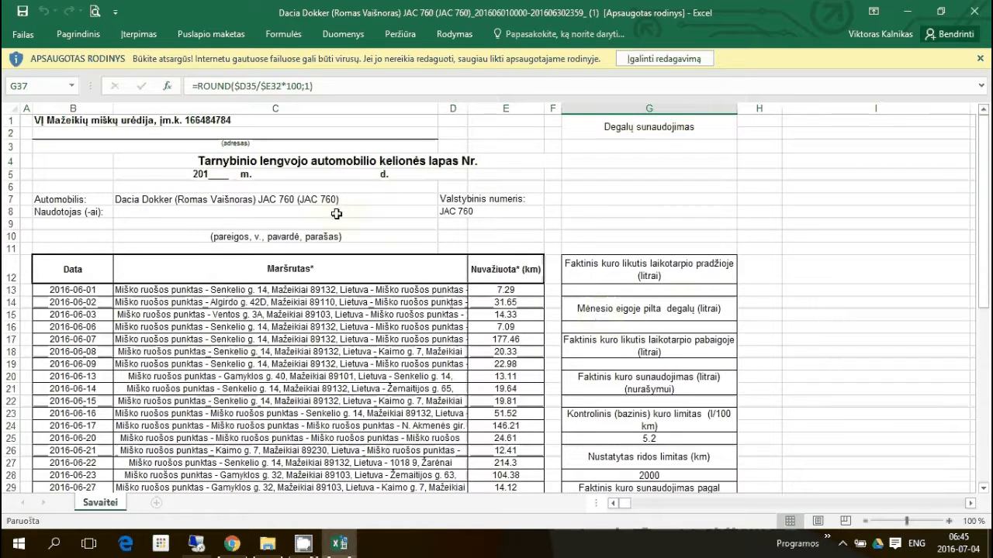
{"action": "left_click", "coordinate": [657, 62]}
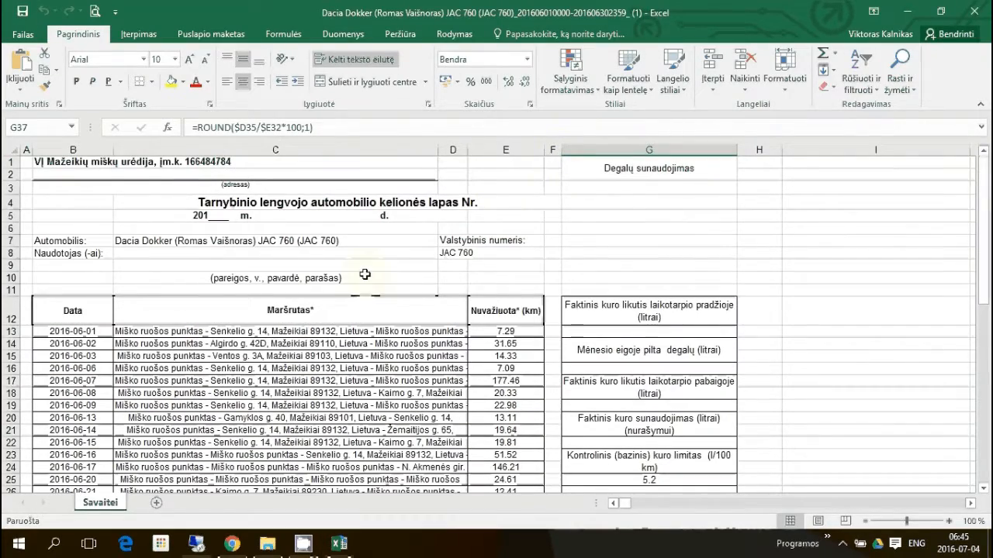
Look through the trip sheet and view its page orientation options without choosing a different one.
{"action": "scroll", "coordinate": [256, 312], "scroll_direction": "down", "scroll_amount": 8}
{"action": "scroll", "coordinate": [256, 312], "scroll_direction": "up", "scroll_amount": 8}
{"action": "left_click", "coordinate": [222, 36]}
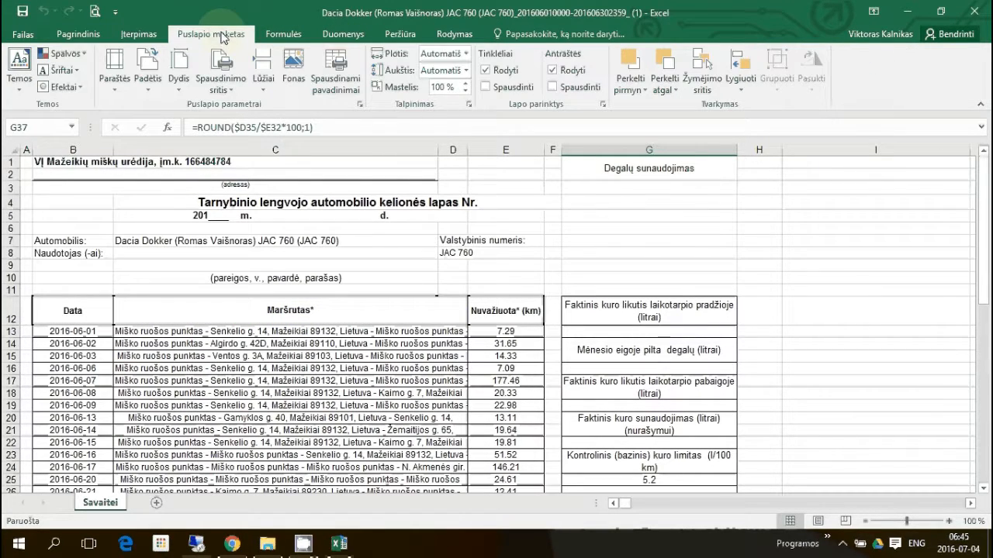
{"action": "left_click", "coordinate": [146, 84]}
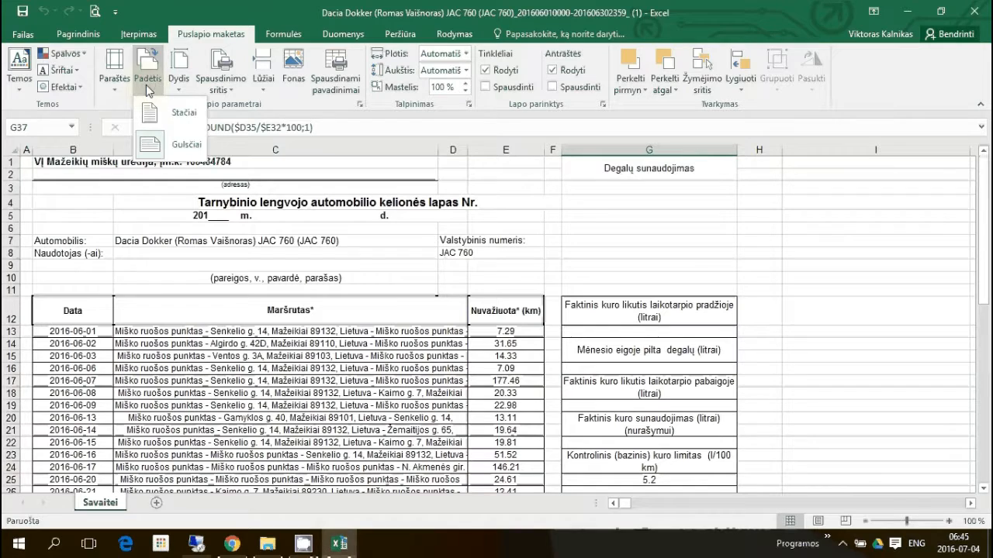
{"action": "left_click", "coordinate": [227, 17]}
{"action": "left_click", "coordinate": [297, 290]}
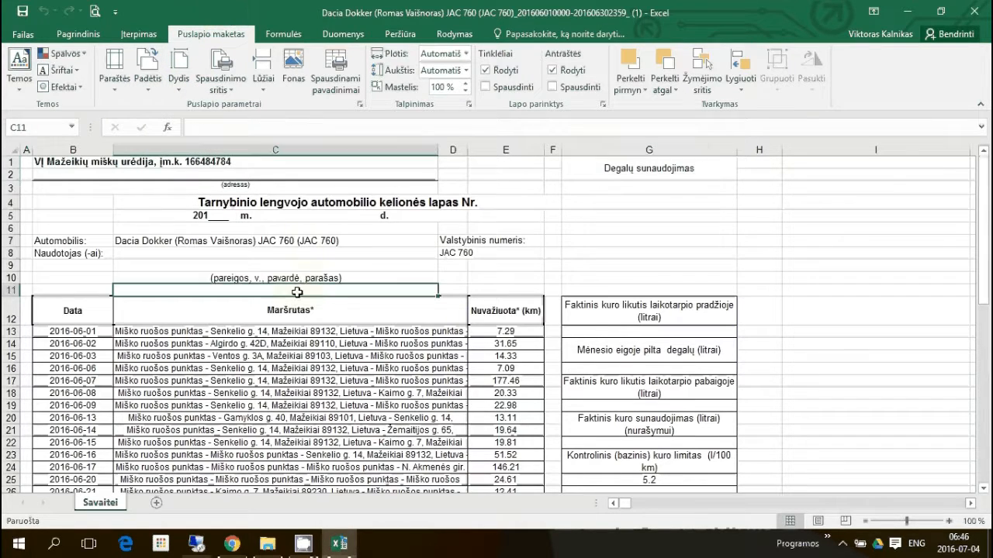
Examine the route entries for 2016-06-01 and 2016-06-06 and the trip sheet's title cell C4.
{"action": "left_click", "coordinate": [79, 34]}
{"action": "left_click", "coordinate": [328, 330]}
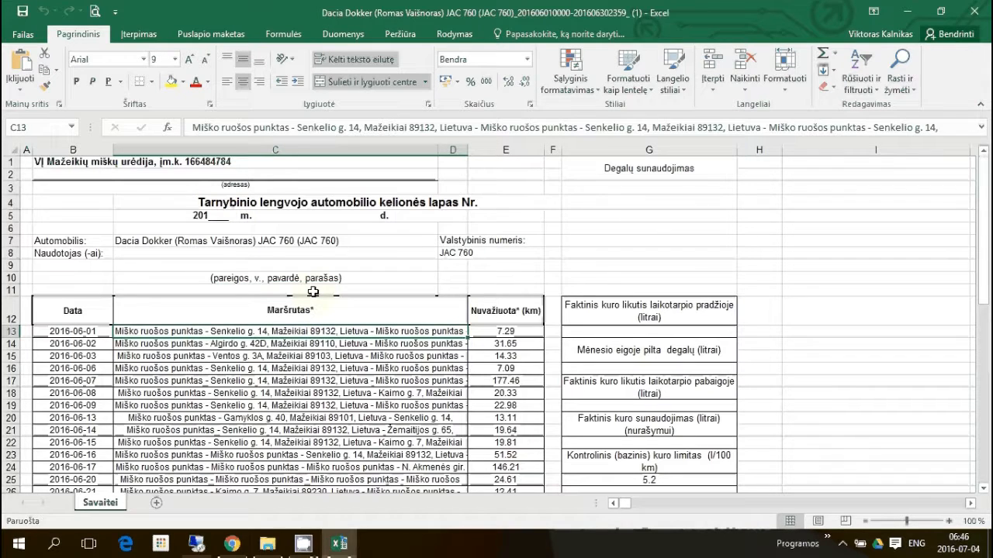
{"action": "scroll", "coordinate": [285, 321], "scroll_direction": "down", "scroll_amount": 3}
{"action": "scroll", "coordinate": [309, 328], "scroll_direction": "up", "scroll_amount": 3}
{"action": "left_click", "coordinate": [318, 365]}
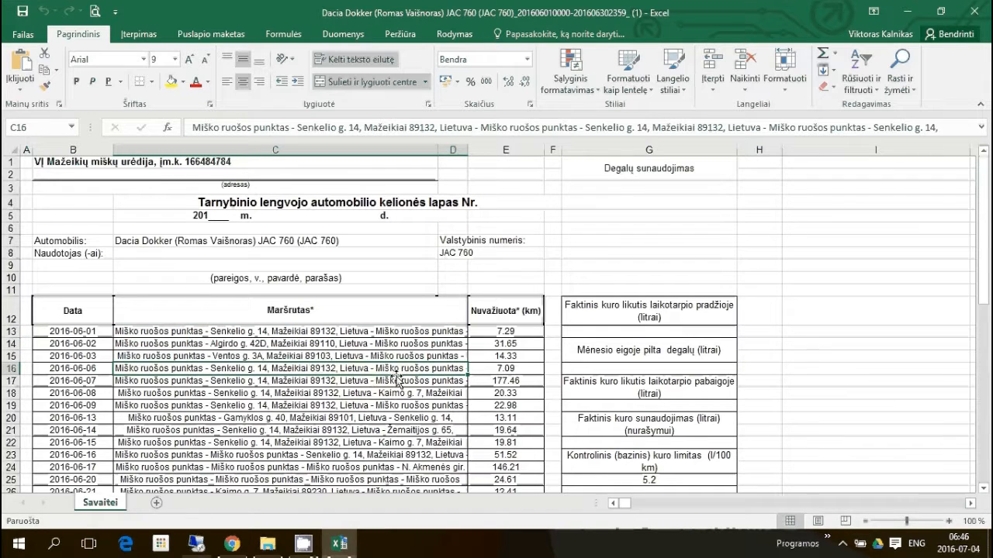
{"action": "left_click", "coordinate": [376, 203]}
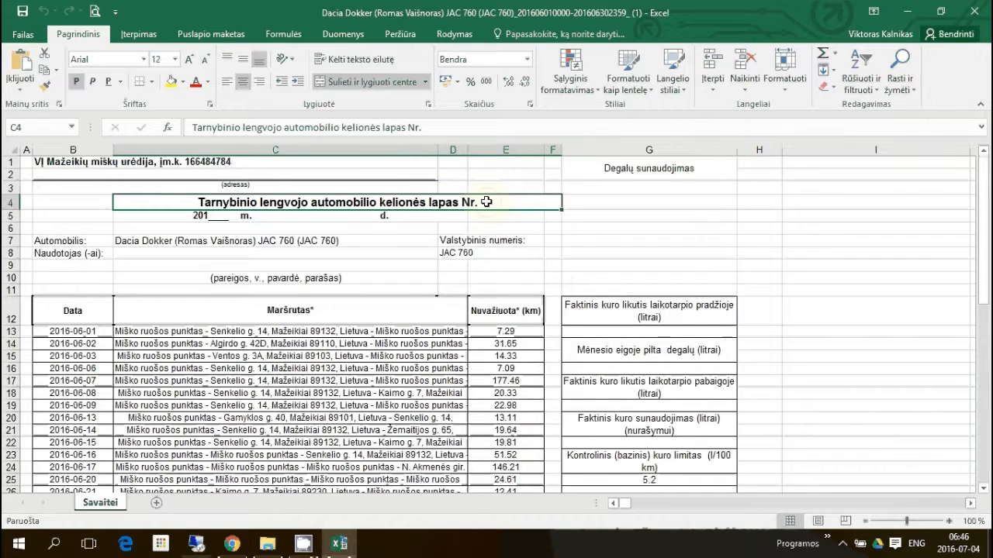
Append the sheet number 2016-JAC760-06 after "Nr." in the trip sheet title in cell C4.
{"action": "left_click", "coordinate": [439, 128]}
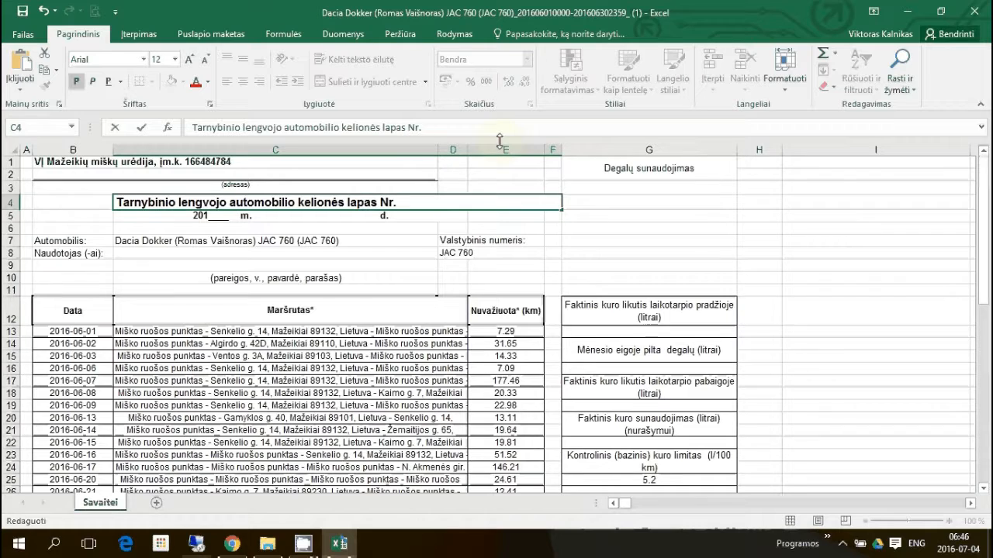
{"action": "type", "text": "2016-JA"}
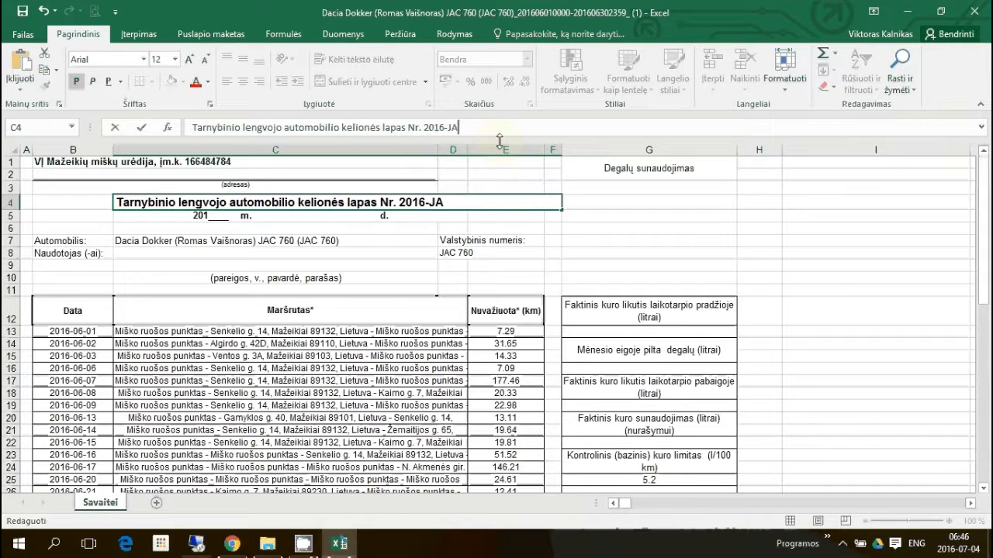
{"action": "type", "text": "C760-06"}
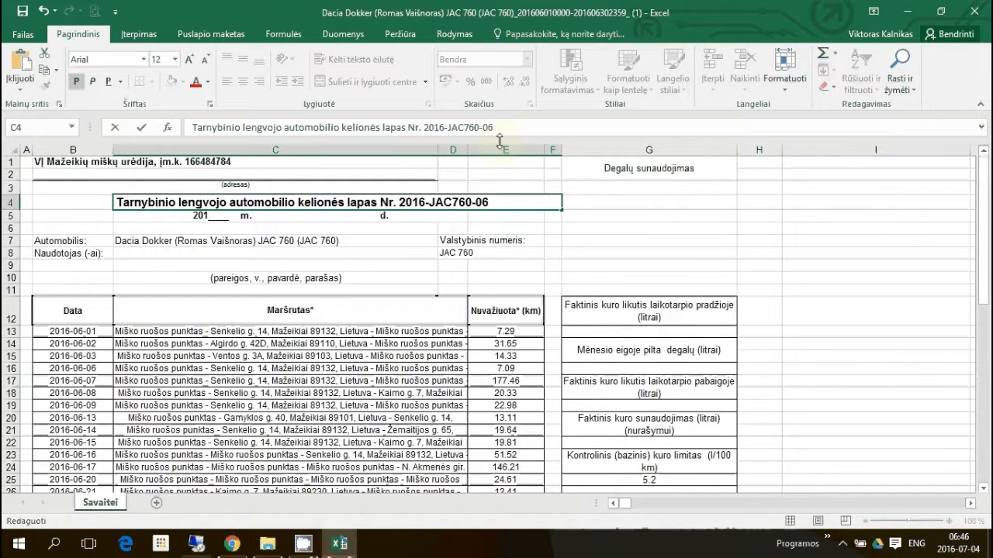
{"action": "key", "text": "Return"}
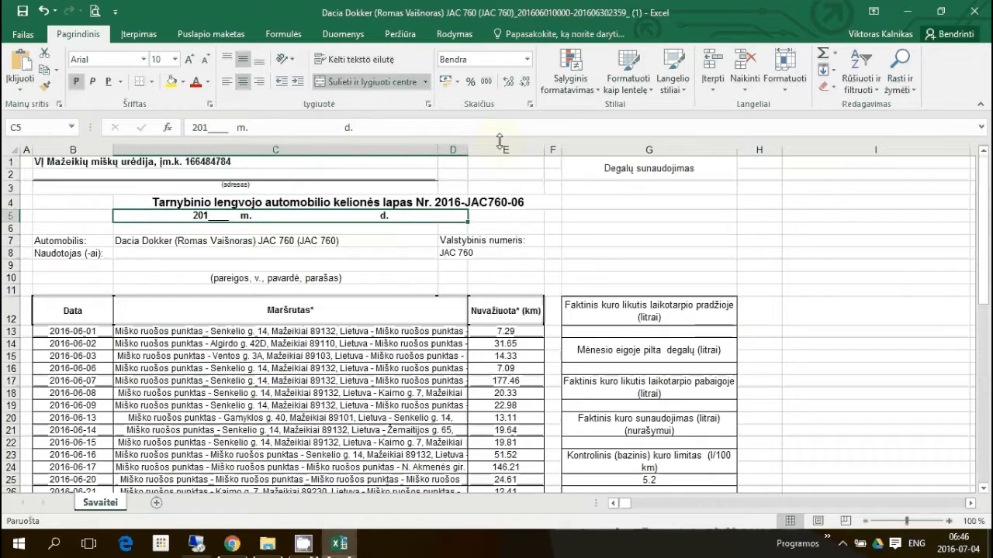
Enlarge the height of rows 13 to 31 together so the full routes wrap over about four lines.
{"action": "scroll", "coordinate": [380, 333], "scroll_direction": "down", "scroll_amount": 3}
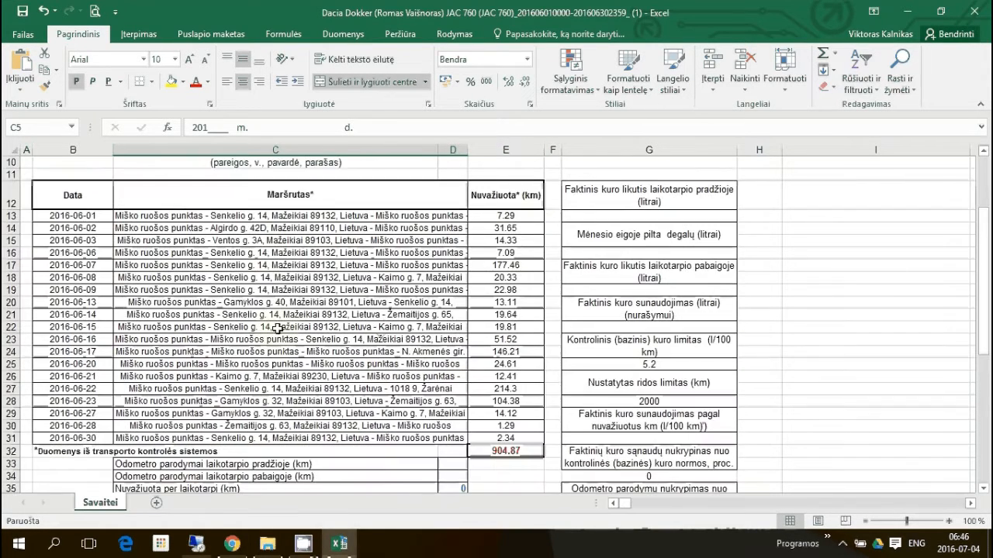
{"action": "left_click", "coordinate": [380, 326]}
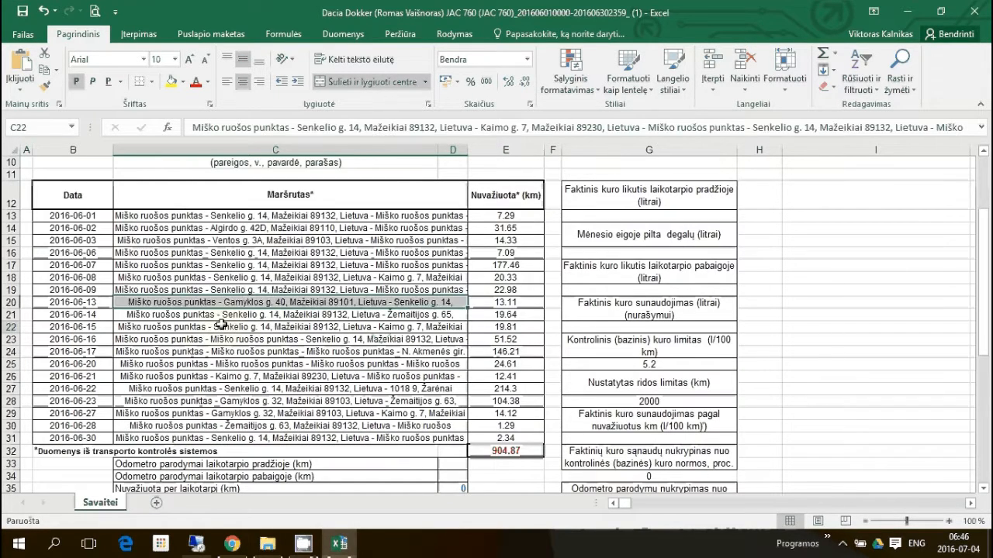
{"action": "left_click", "coordinate": [240, 217]}
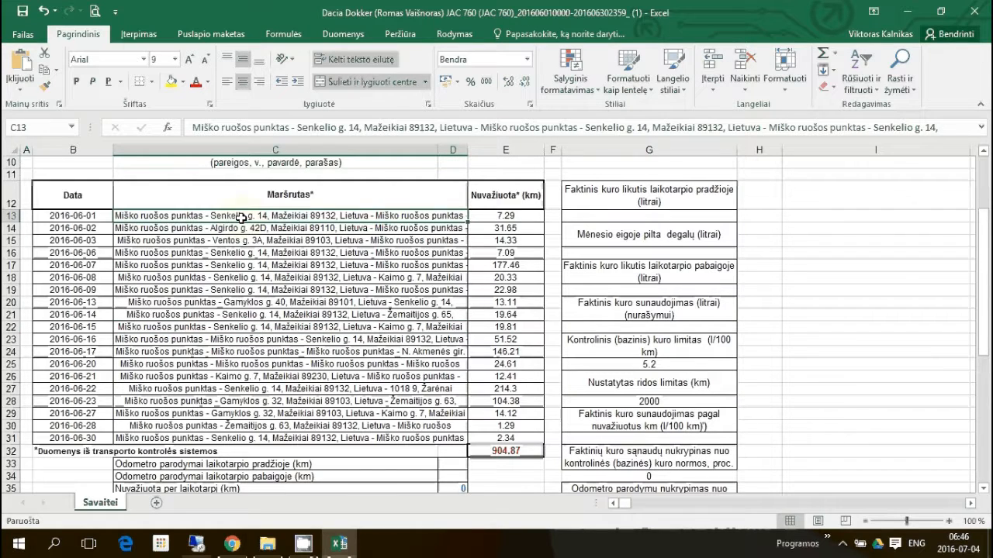
{"action": "left_click_drag", "start_coordinate": [240, 217], "coordinate": [263, 438]}
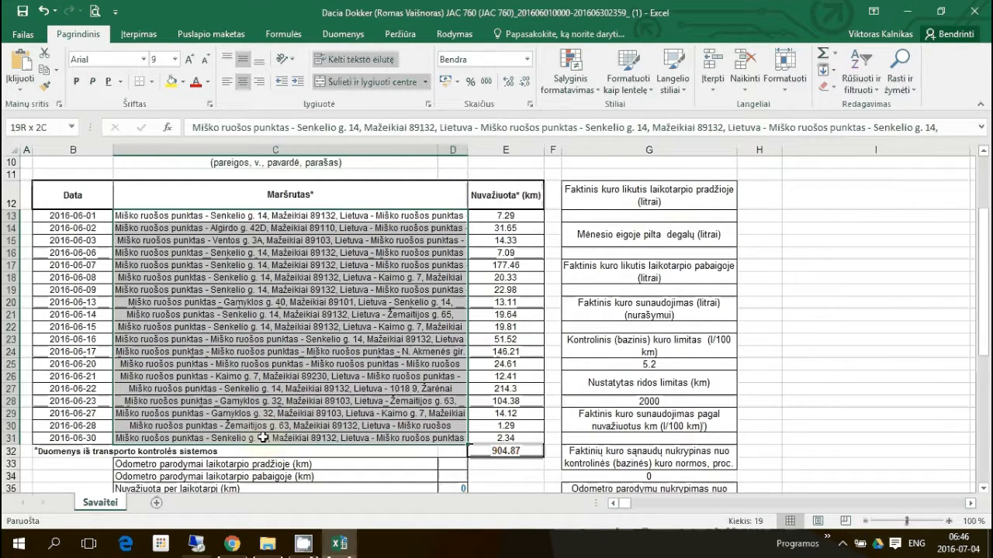
{"action": "left_click", "coordinate": [303, 376]}
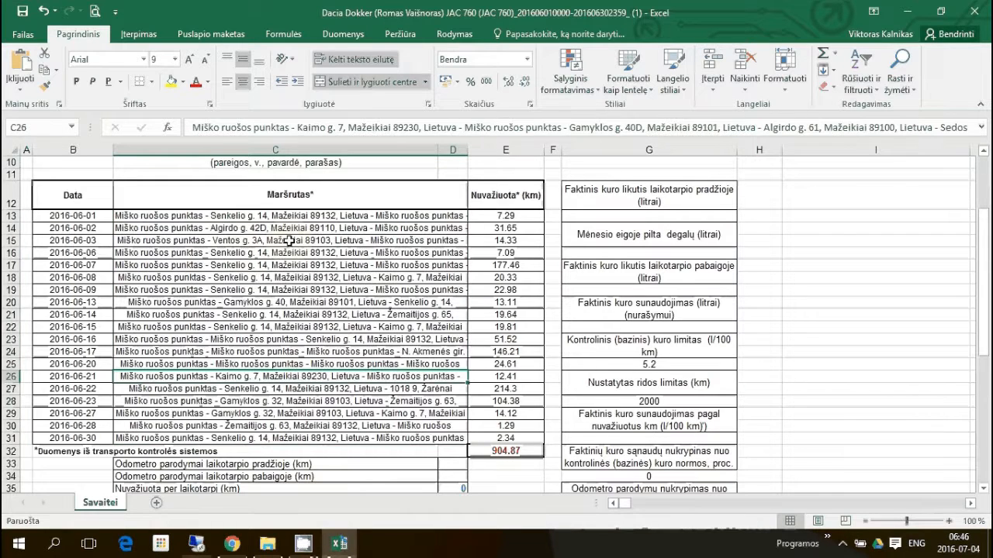
{"action": "left_click", "coordinate": [41, 226]}
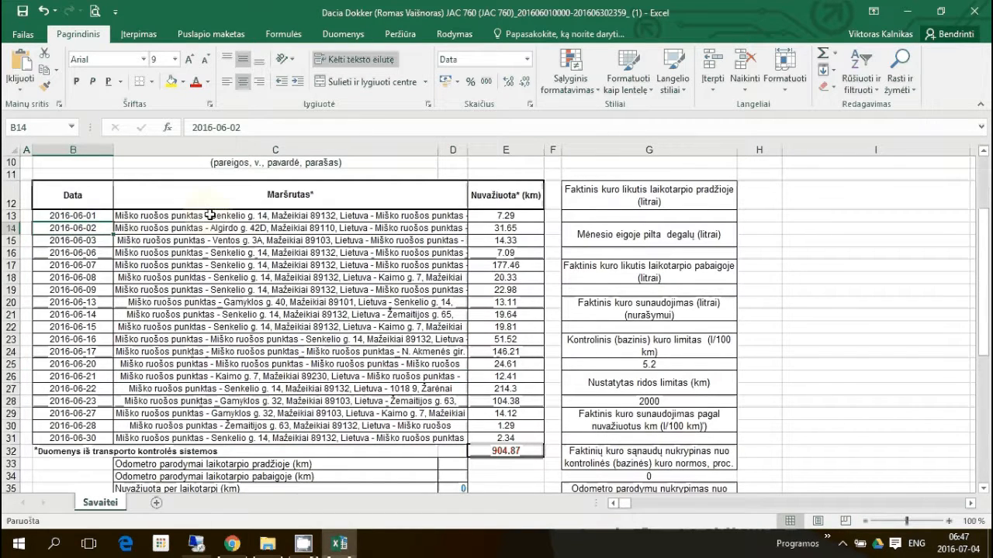
{"action": "left_click", "coordinate": [12, 217]}
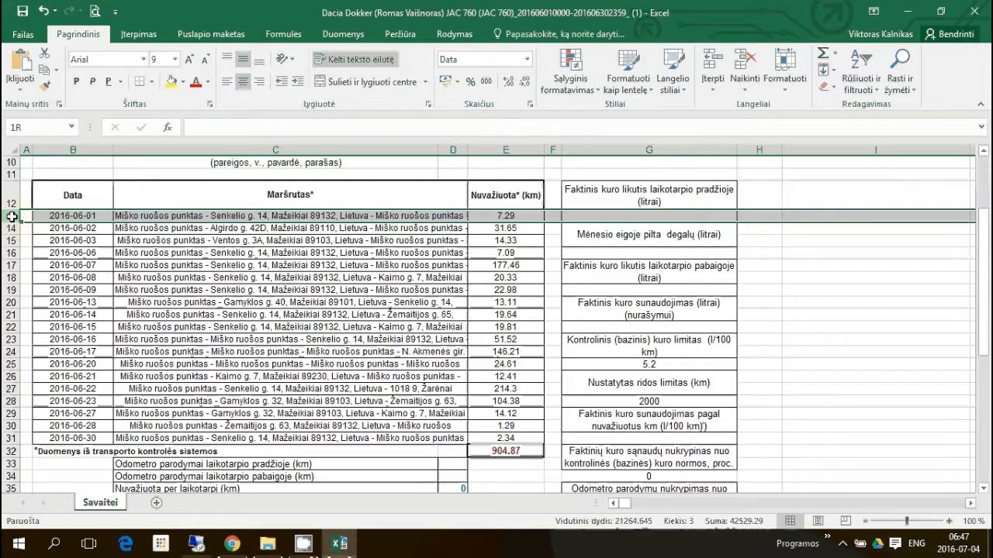
{"action": "left_click_drag", "start_coordinate": [12, 216], "coordinate": [12, 441]}
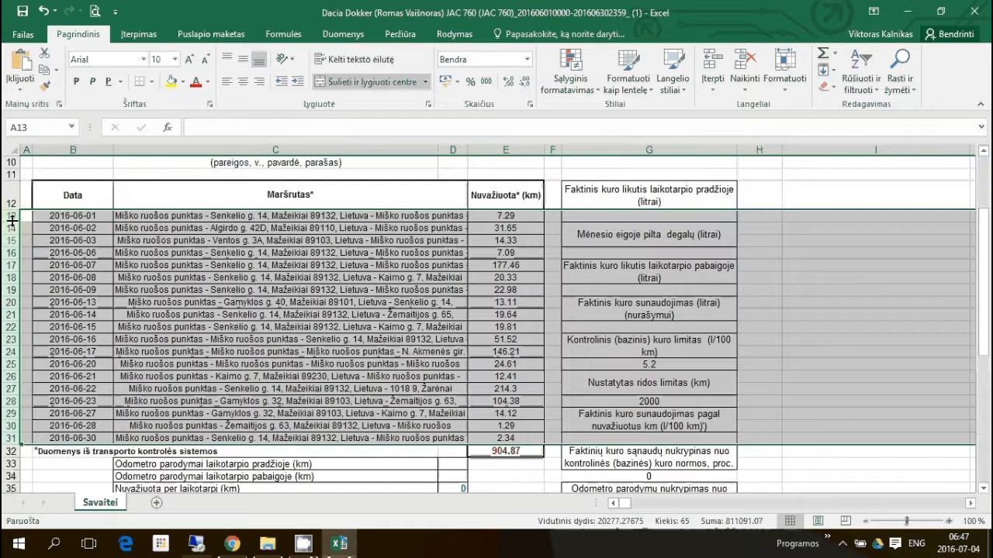
{"action": "left_click_drag", "start_coordinate": [12, 221], "coordinate": [16, 253]}
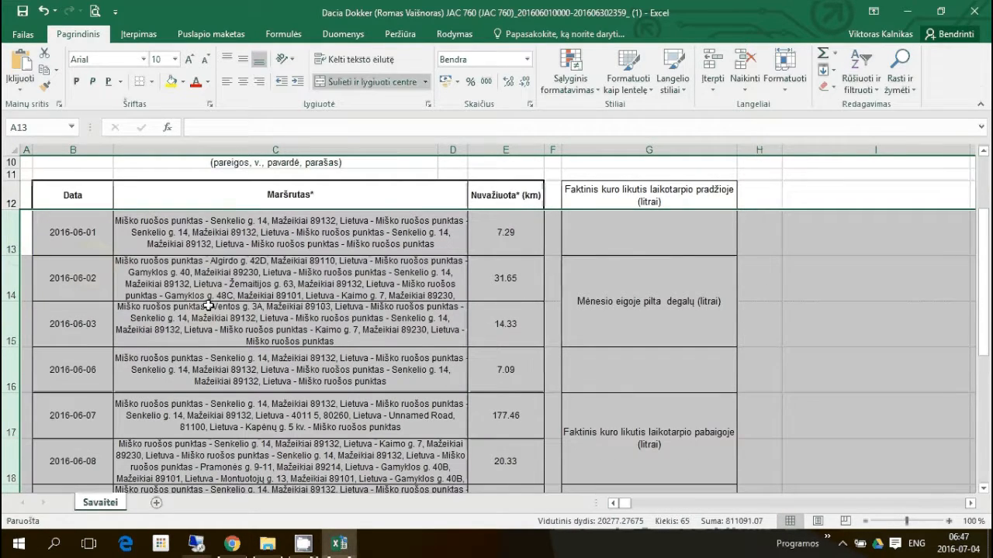
{"action": "left_click", "coordinate": [240, 364]}
{"action": "scroll", "coordinate": [333, 329], "scroll_direction": "down", "scroll_amount": 5}
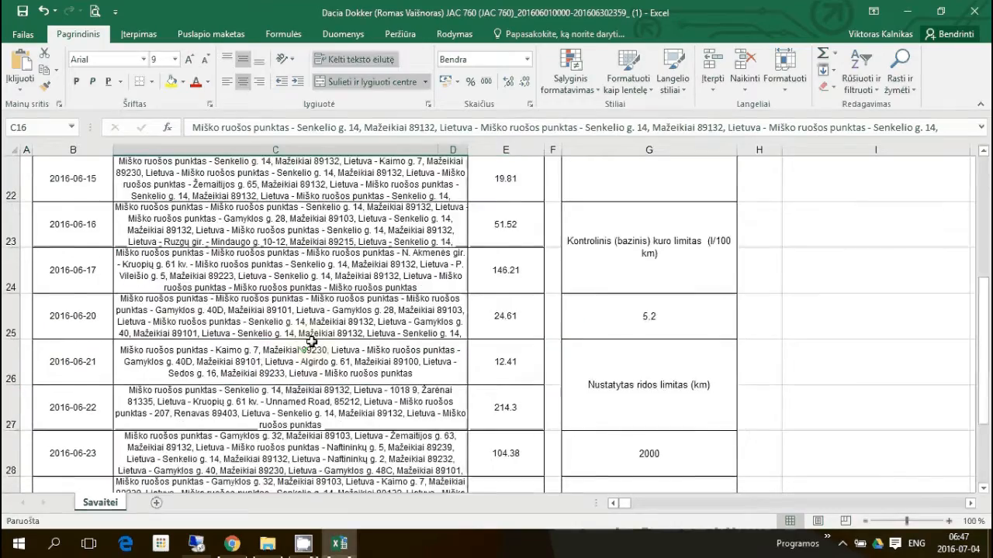
{"action": "scroll", "coordinate": [334, 329], "scroll_direction": "up", "scroll_amount": 6}
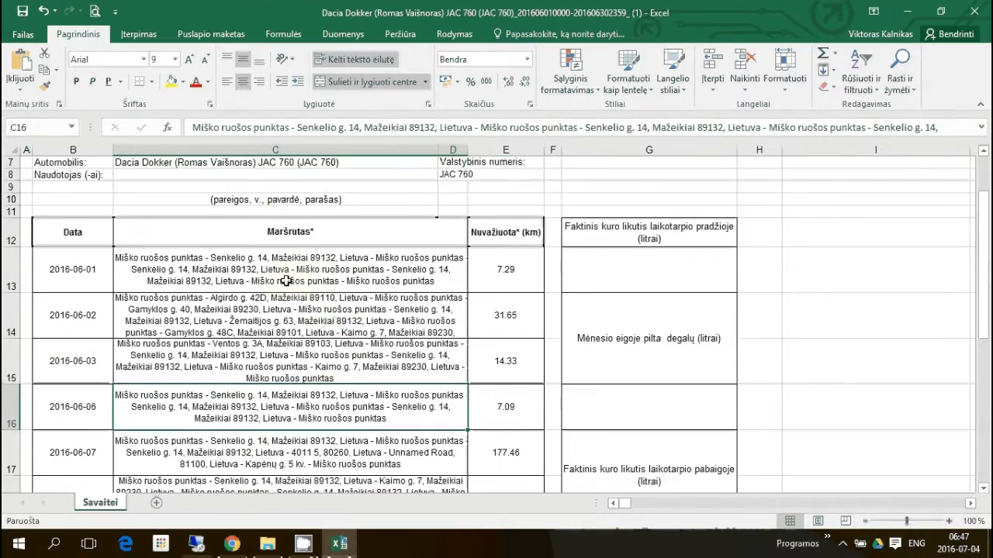
{"action": "left_click", "coordinate": [283, 281]}
{"action": "scroll", "coordinate": [281, 293], "scroll_direction": "down", "scroll_amount": 1}
{"action": "scroll", "coordinate": [281, 294], "scroll_direction": "down", "scroll_amount": 2}
{"action": "scroll", "coordinate": [279, 303], "scroll_direction": "down", "scroll_amount": 2}
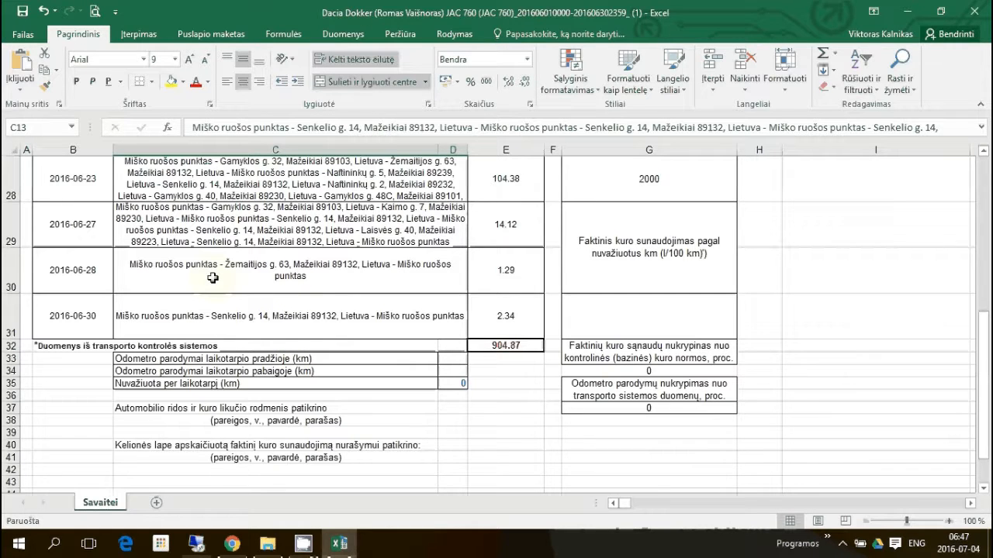
{"action": "left_click", "coordinate": [52, 287]}
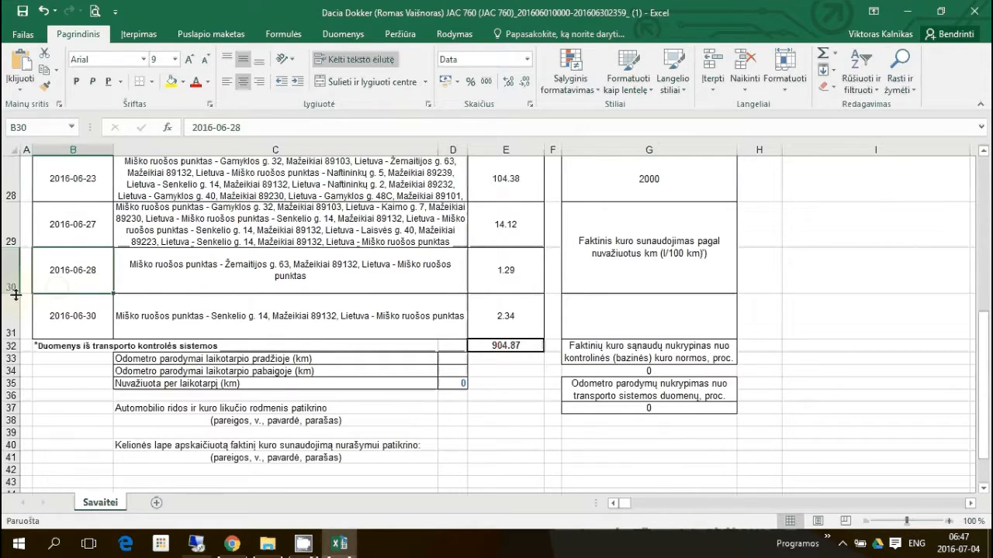
{"action": "left_click_drag", "start_coordinate": [15, 295], "coordinate": [7, 267]}
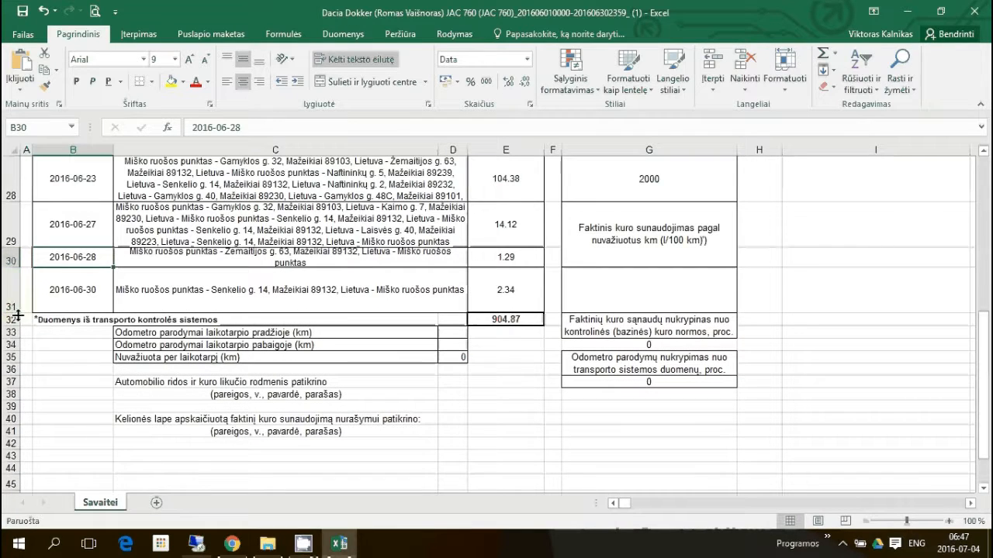
{"action": "left_click_drag", "start_coordinate": [8, 311], "coordinate": [14, 281]}
{"action": "left_click", "coordinate": [194, 256]}
Examine the empty period-start fuel balance cell G13 and the odometer and signature fields below the route table.
{"action": "scroll", "coordinate": [585, 291], "scroll_direction": "up", "scroll_amount": 10}
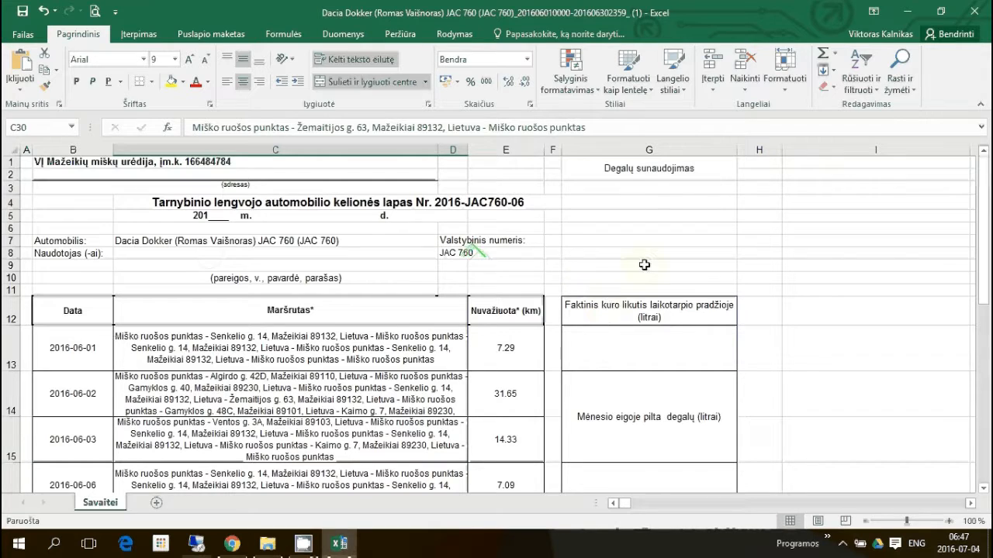
{"action": "left_click", "coordinate": [623, 332]}
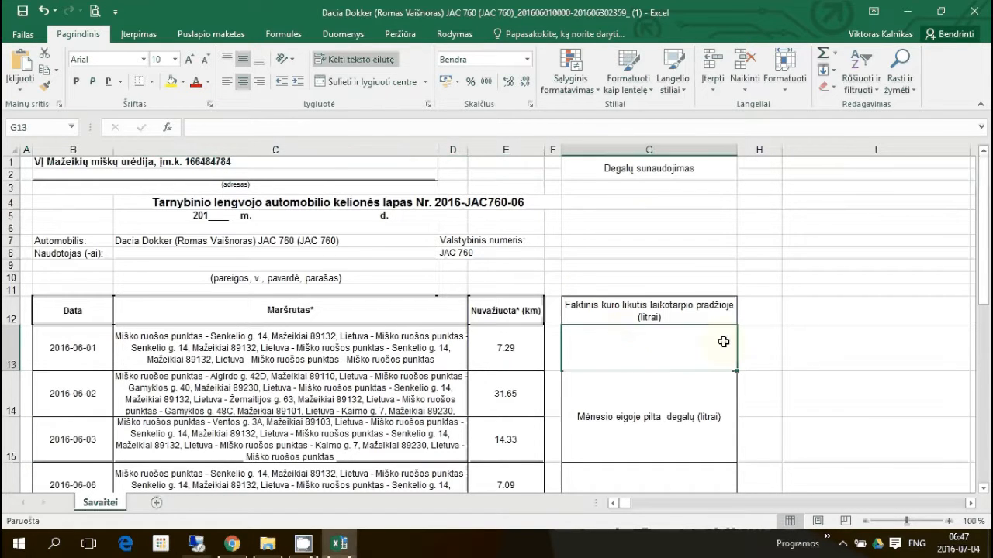
{"action": "scroll", "coordinate": [702, 307], "scroll_direction": "down", "scroll_amount": 2}
{"action": "scroll", "coordinate": [683, 284], "scroll_direction": "up", "scroll_amount": 2}
{"action": "scroll", "coordinate": [660, 275], "scroll_direction": "down", "scroll_amount": 10}
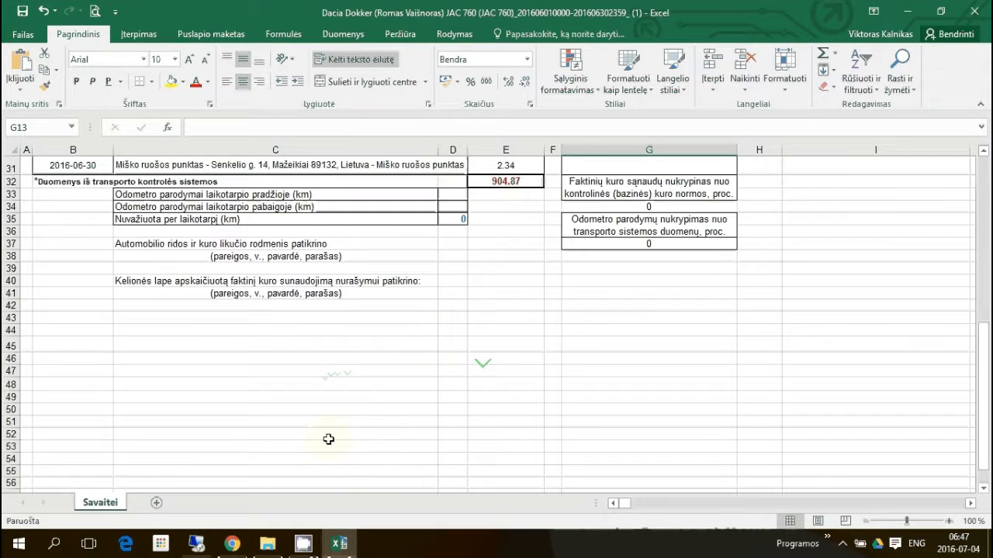
{"action": "scroll", "coordinate": [434, 341], "scroll_direction": "up", "scroll_amount": 2}
{"action": "scroll", "coordinate": [485, 336], "scroll_direction": "up", "scroll_amount": 8}
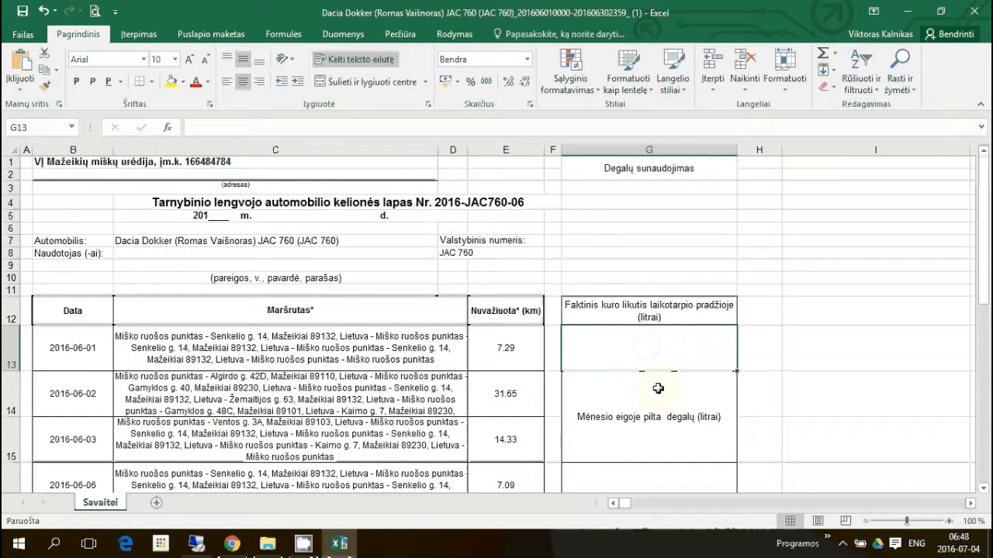
Examine the fuel section cells G16, G19, G22 and G31 and the consumption deviation formula in G34.
{"action": "scroll", "coordinate": [692, 363], "scroll_direction": "down", "scroll_amount": 2}
{"action": "key", "text": "Down"}
{"action": "key", "text": "Down"}
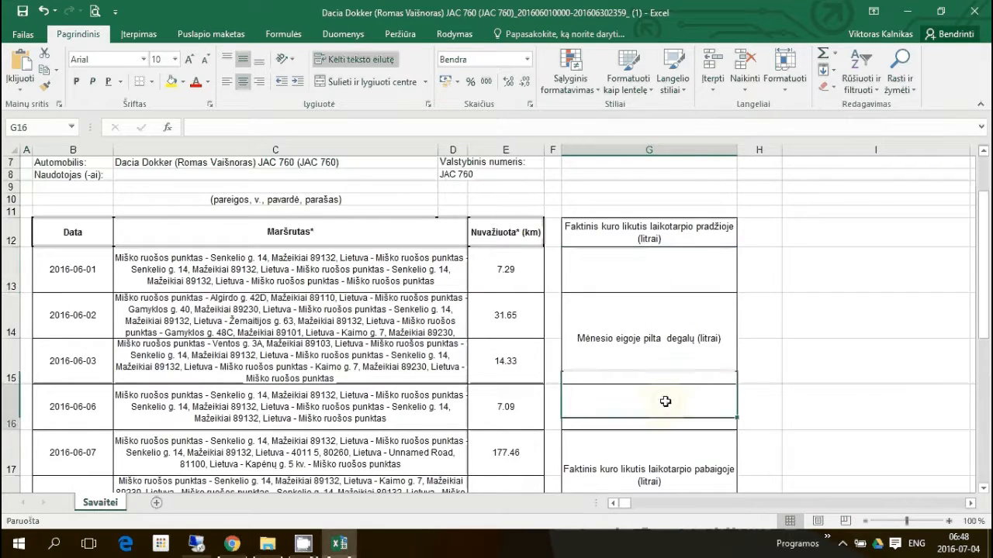
{"action": "scroll", "coordinate": [659, 399], "scroll_direction": "down", "scroll_amount": 2}
{"action": "key", "text": "Down"}
{"action": "key", "text": "Down"}
{"action": "scroll", "coordinate": [644, 423], "scroll_direction": "down", "scroll_amount": 2}
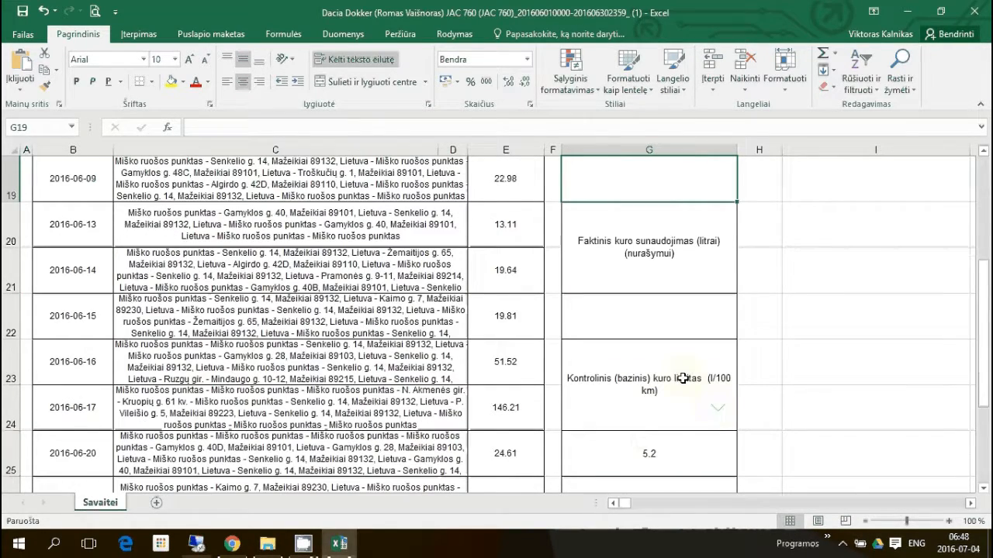
{"action": "scroll", "coordinate": [650, 409], "scroll_direction": "down", "scroll_amount": 2}
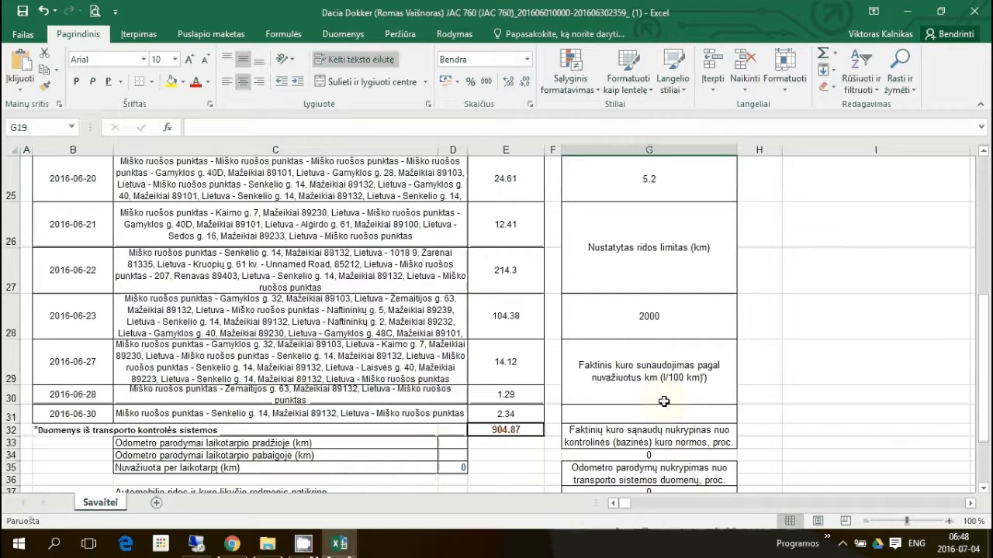
{"action": "left_click", "coordinate": [654, 415]}
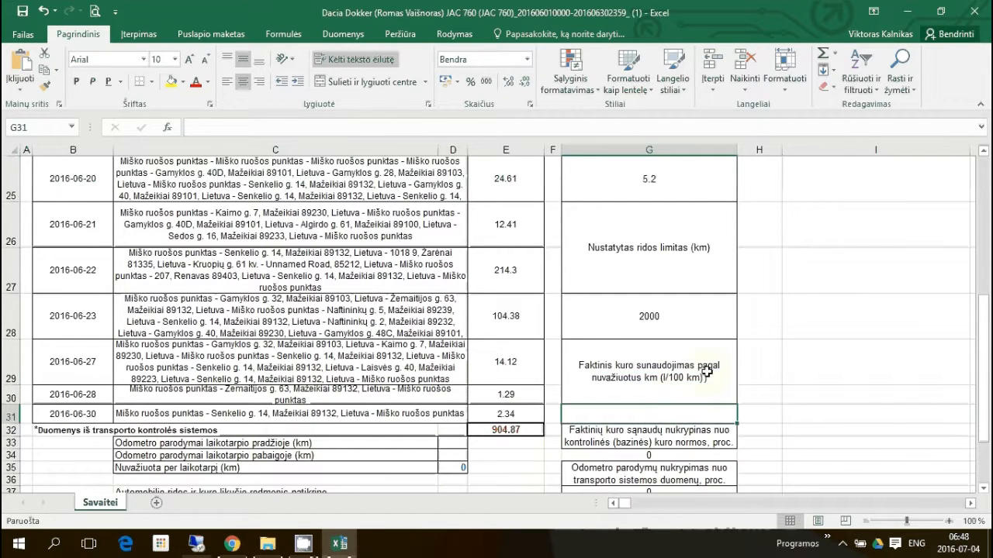
{"action": "scroll", "coordinate": [711, 370], "scroll_direction": "up", "scroll_amount": 2}
{"action": "left_click", "coordinate": [683, 326]}
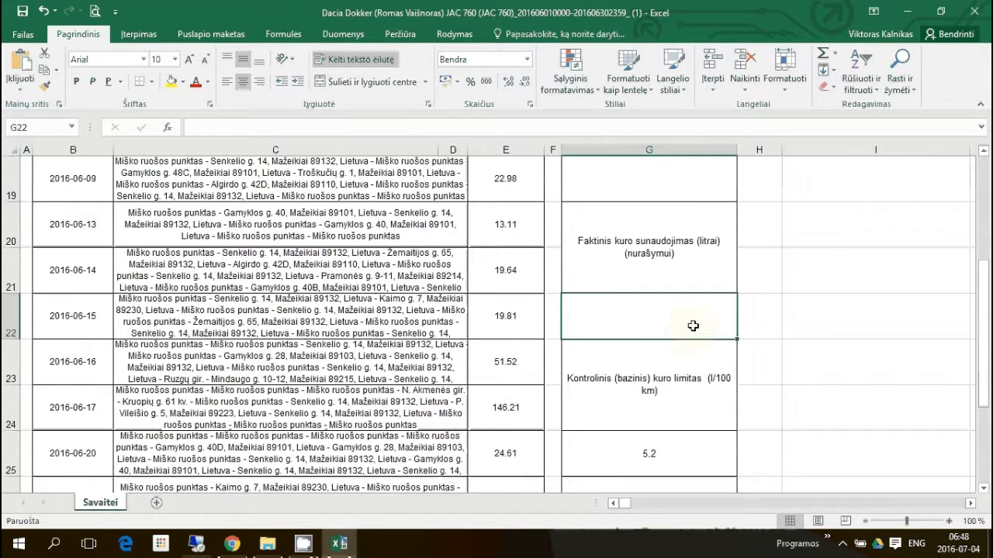
{"action": "scroll", "coordinate": [697, 322], "scroll_direction": "down", "scroll_amount": 2}
{"action": "scroll", "coordinate": [697, 321], "scroll_direction": "down", "scroll_amount": 1}
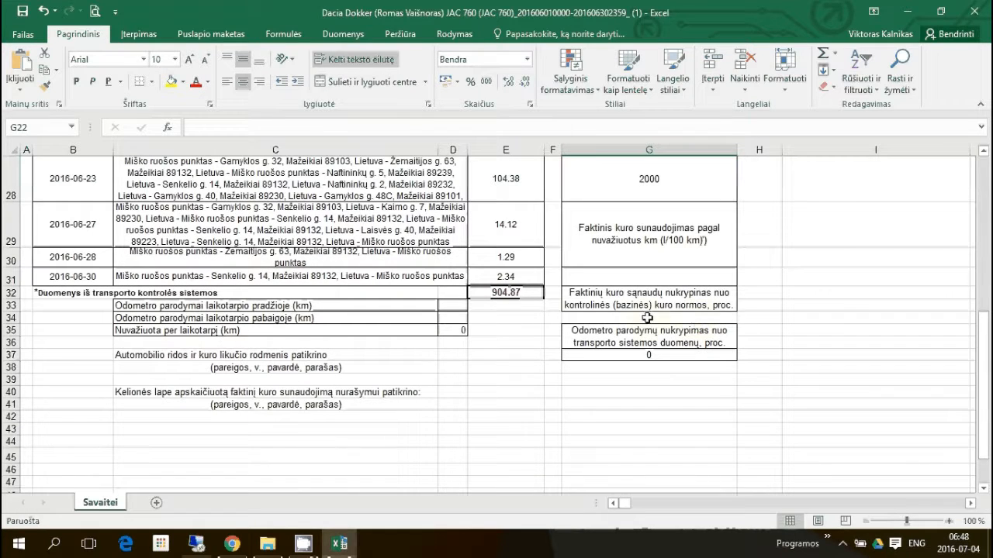
{"action": "left_click", "coordinate": [647, 318]}
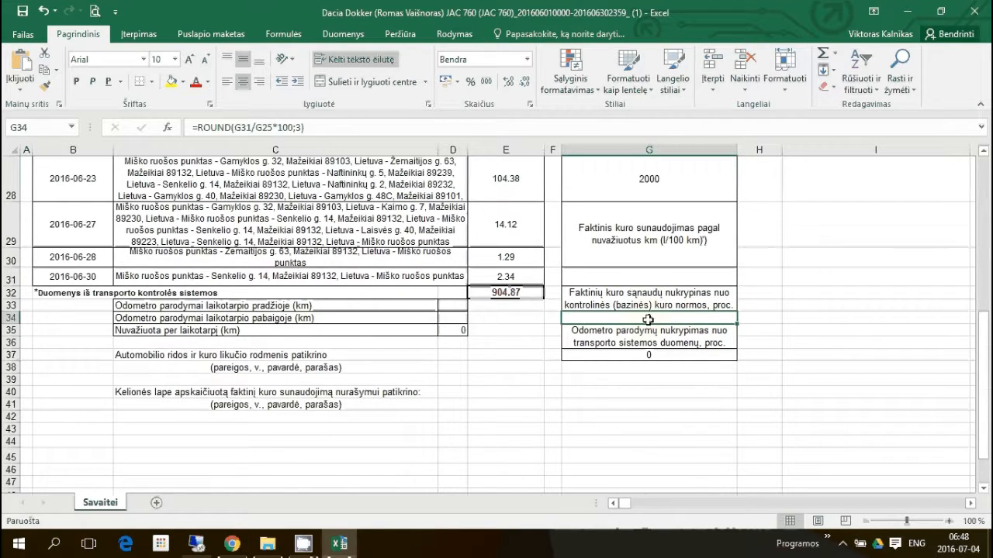
Enter the odometer readings as 5000 km for the period start and 5900 km for the period end.
{"action": "left_click", "coordinate": [450, 305]}
{"action": "type", "text": "59"}
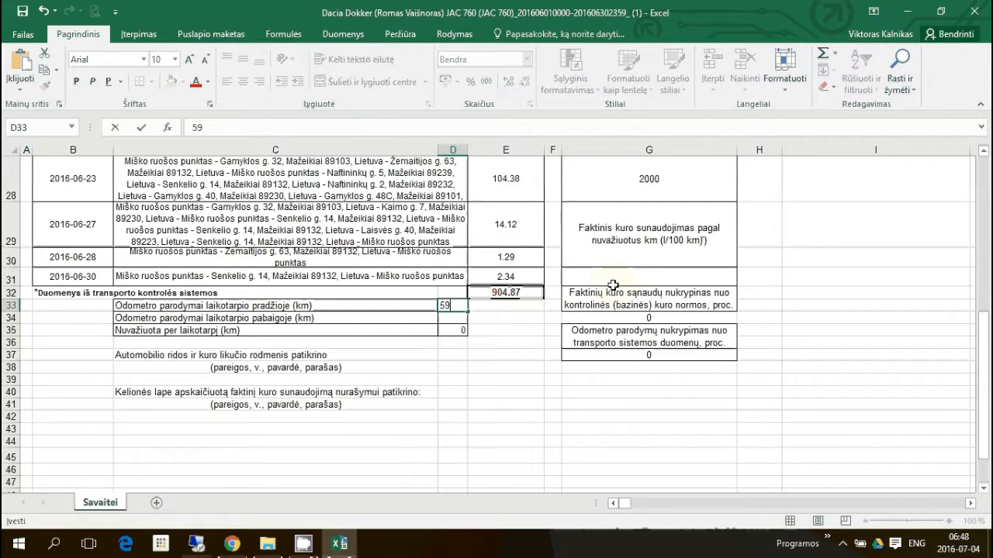
{"action": "key", "text": "BackSpace"}
{"action": "type", "text": "000"}
{"action": "key", "text": "Return"}
{"action": "type", "text": "59"}
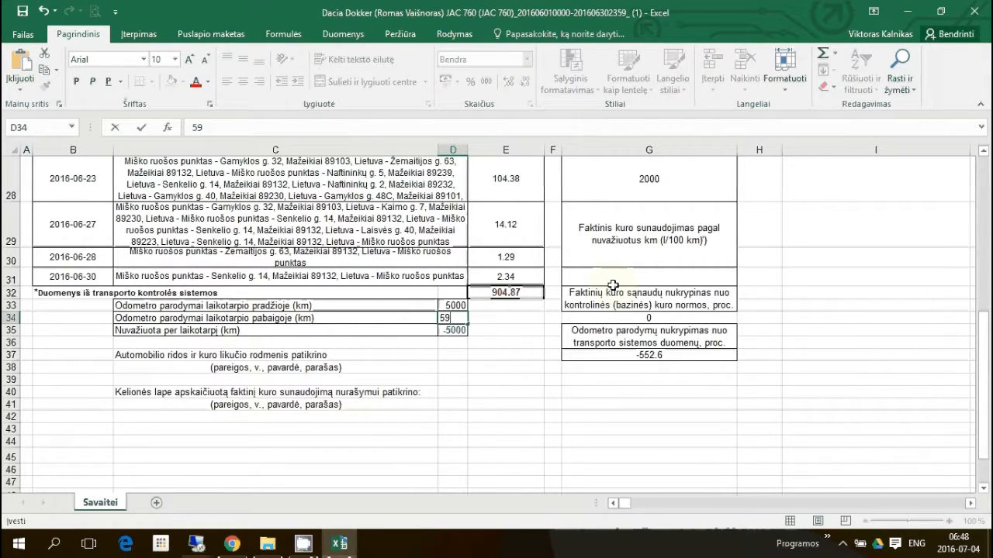
{"action": "type", "text": "00"}
{"action": "key", "text": "Return"}
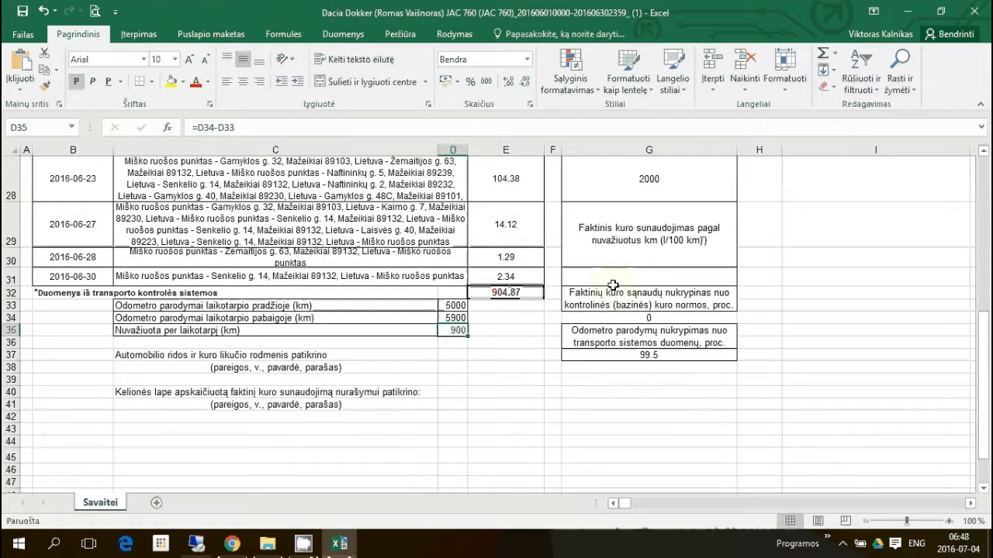
Reduce the trip sheet's print scale below 100% in the page setup.
{"action": "scroll", "coordinate": [386, 280], "scroll_direction": "down", "scroll_amount": 3}
{"action": "scroll", "coordinate": [381, 291], "scroll_direction": "up", "scroll_amount": 9}
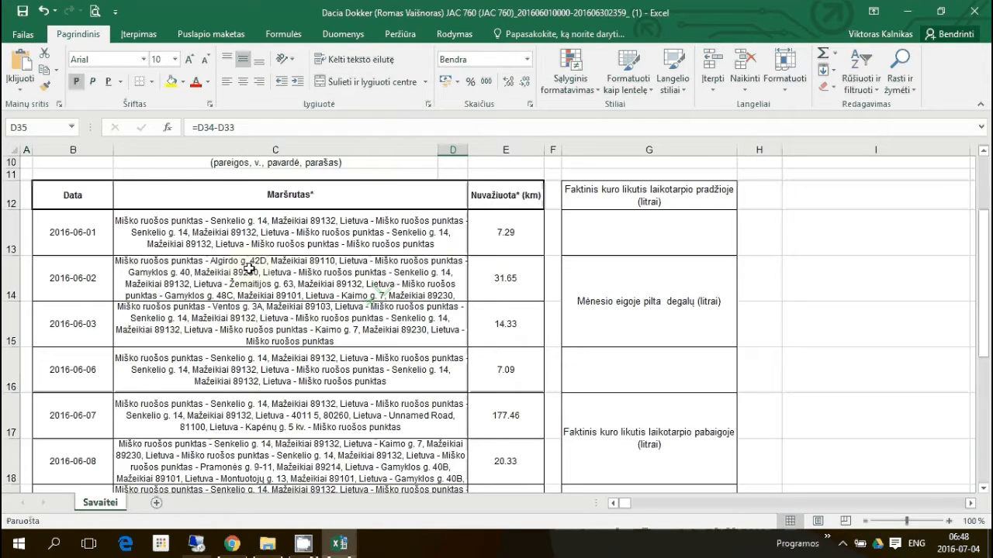
{"action": "scroll", "coordinate": [124, 291], "scroll_direction": "up", "scroll_amount": 3}
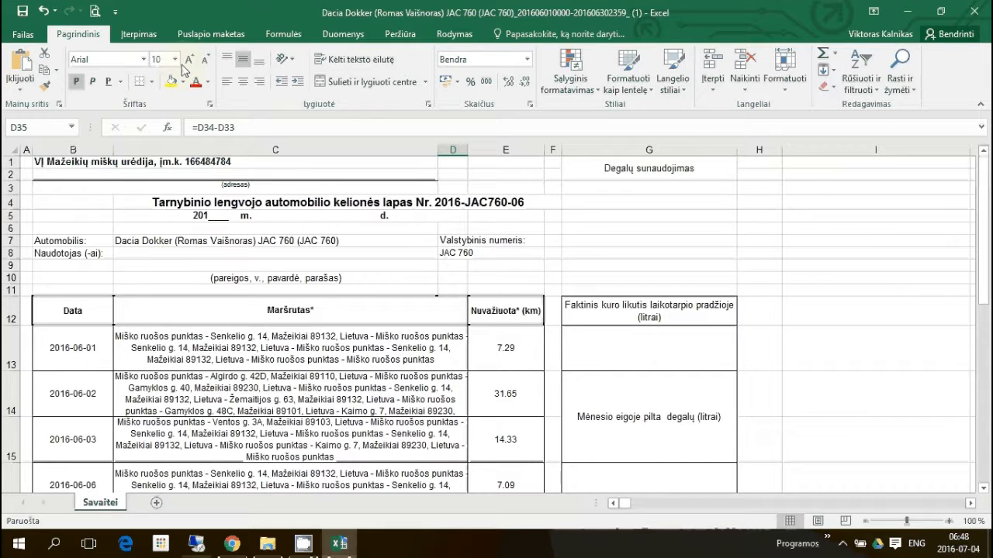
{"action": "left_click", "coordinate": [23, 36]}
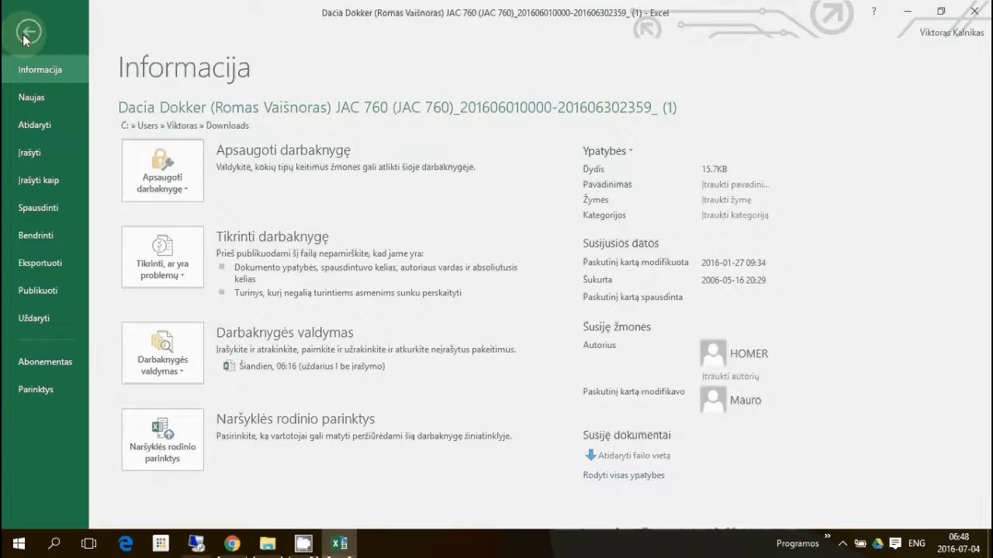
{"action": "left_click", "coordinate": [48, 205]}
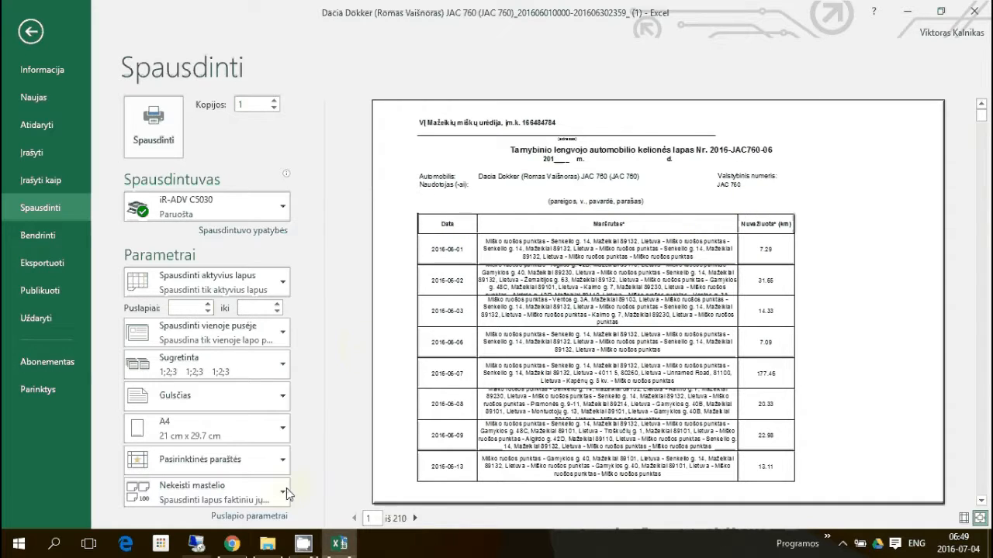
{"action": "left_click", "coordinate": [250, 517]}
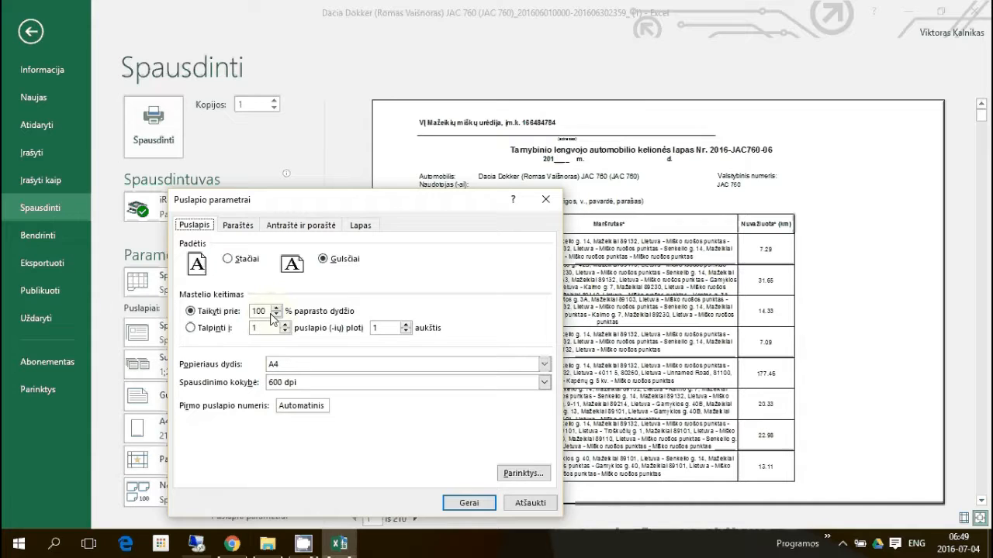
{"action": "left_click", "coordinate": [277, 315]}
{"action": "left_click", "coordinate": [470, 496]}
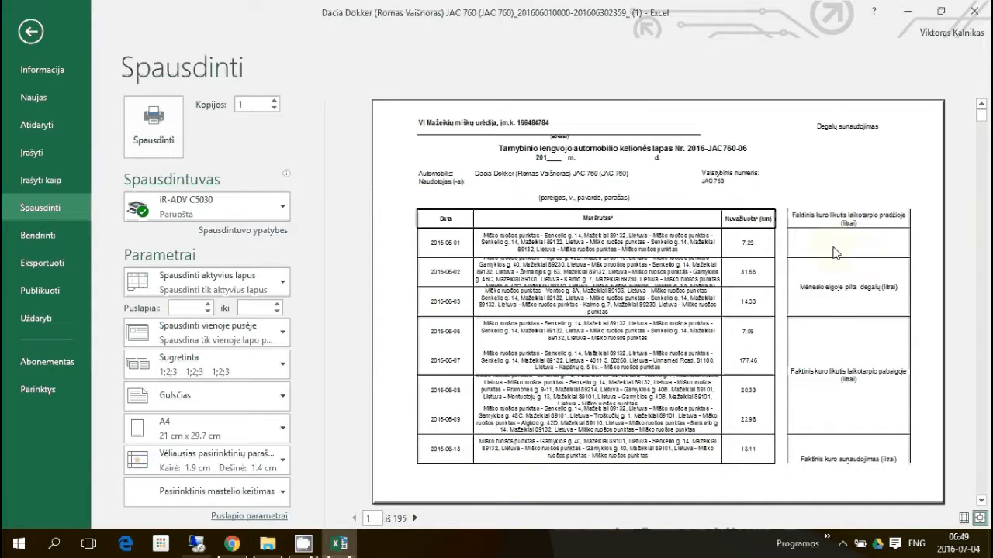
Examine the pages of the trip sheet in the print preview, from the first page onward.
{"action": "scroll", "coordinate": [481, 295], "scroll_direction": "down", "scroll_amount": 5}
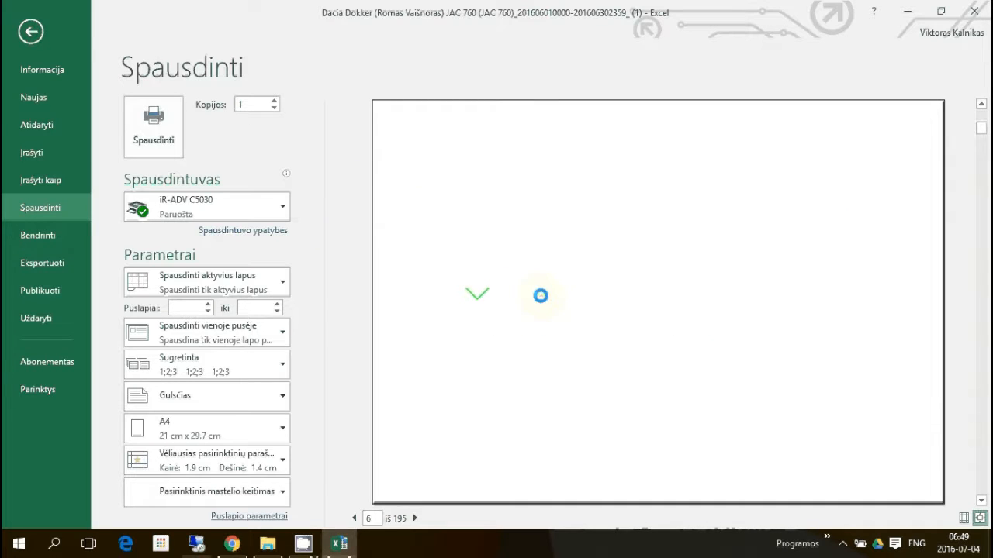
{"action": "scroll", "coordinate": [543, 299], "scroll_direction": "up", "scroll_amount": 2}
{"action": "scroll", "coordinate": [554, 301], "scroll_direction": "up", "scroll_amount": 3}
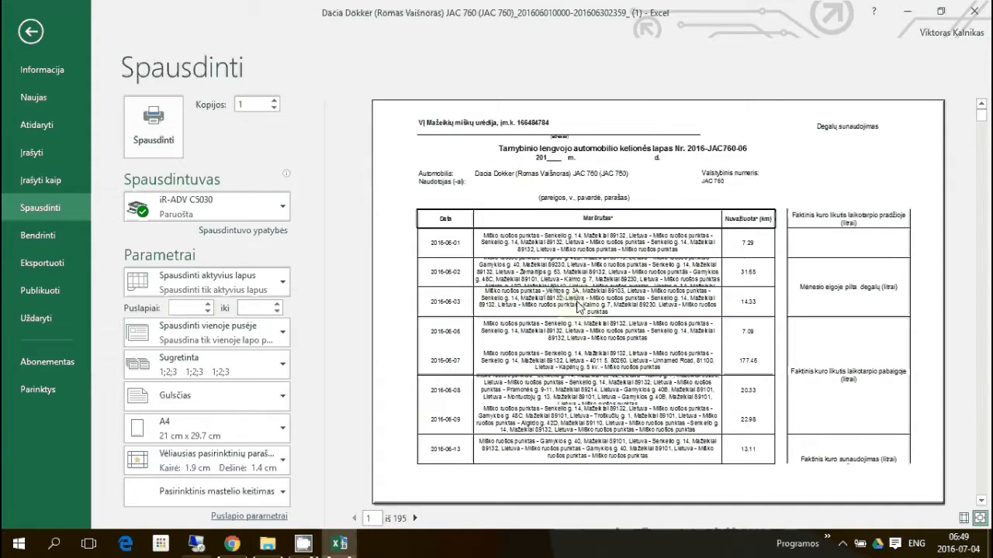
{"action": "scroll", "coordinate": [570, 299], "scroll_direction": "down", "scroll_amount": 2}
{"action": "scroll", "coordinate": [586, 302], "scroll_direction": "up", "scroll_amount": 2}
{"action": "left_click_drag", "start_coordinate": [982, 117], "coordinate": [982, 190]}
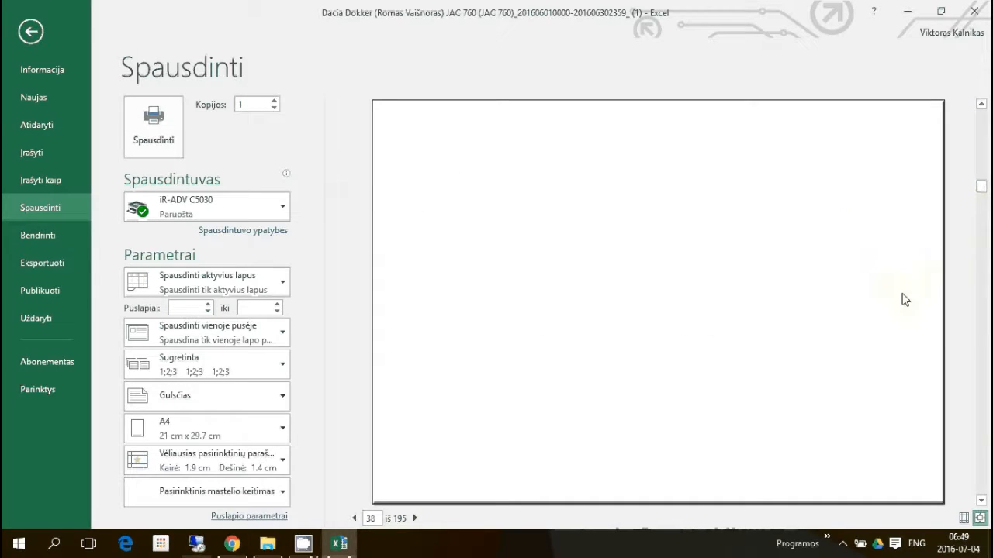
{"action": "scroll", "coordinate": [512, 271], "scroll_direction": "up", "scroll_amount": 20}
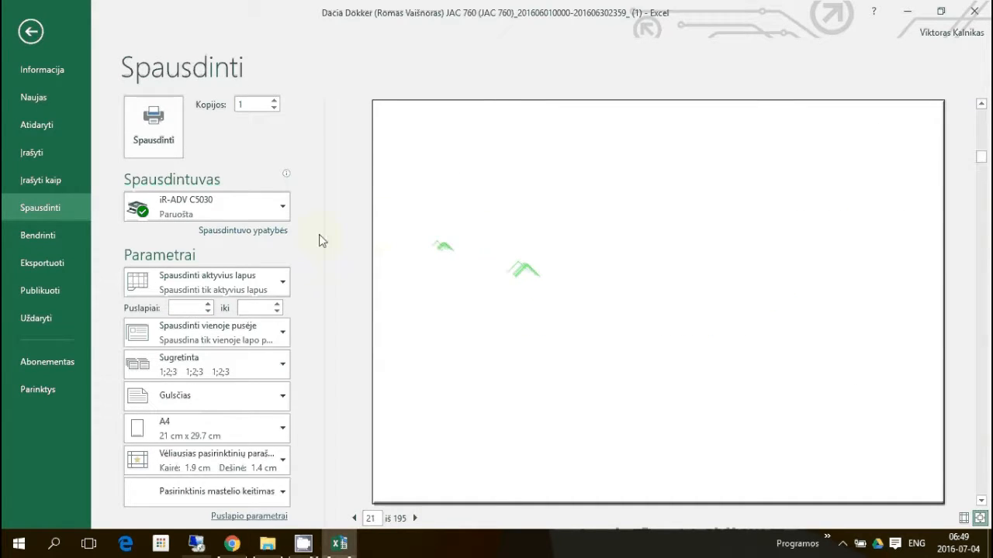
{"action": "scroll", "coordinate": [672, 222], "scroll_direction": "up", "scroll_amount": 18}
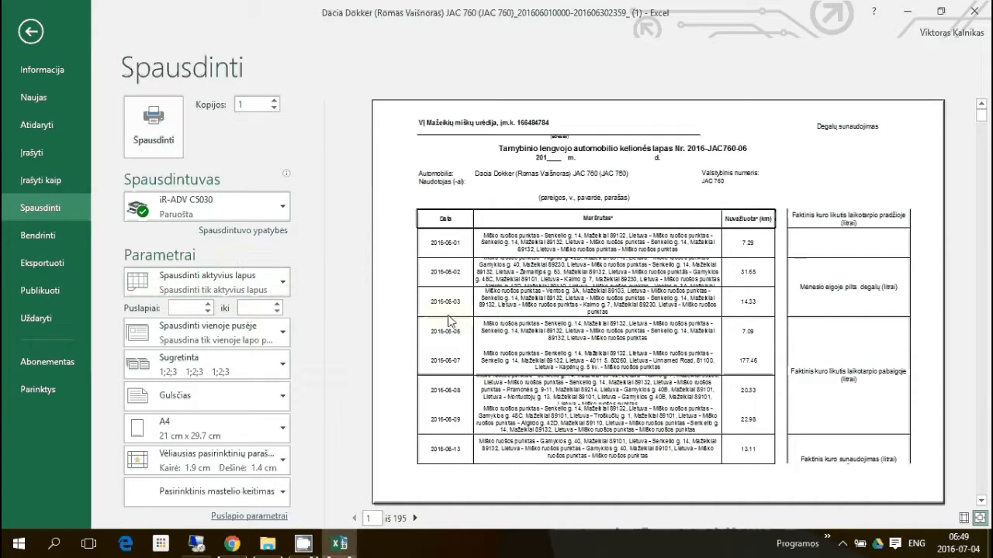
Set the trip sheet's print scale to 90% in the page setup and return to the worksheet.
{"action": "left_click", "coordinate": [246, 516]}
{"action": "left_click", "coordinate": [277, 314]}
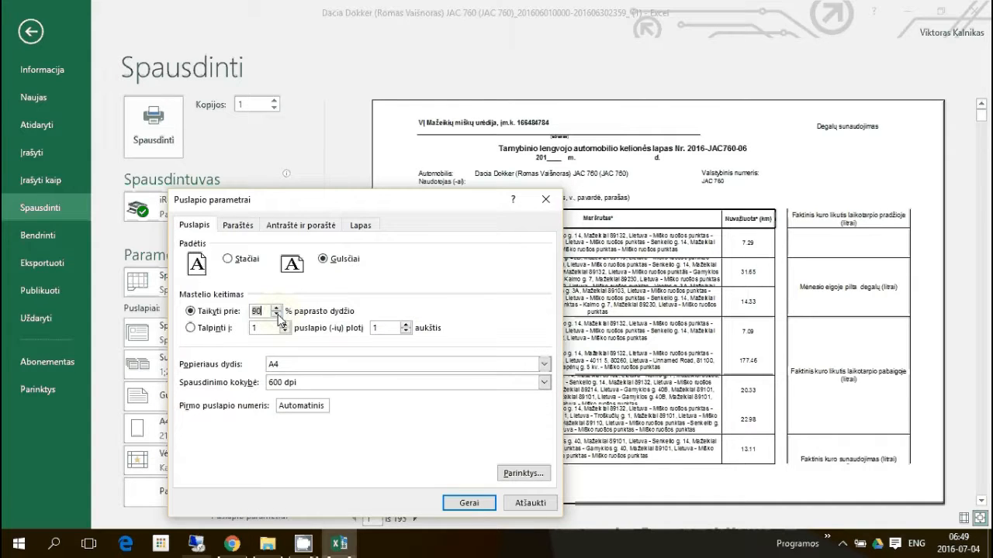
{"action": "left_click", "coordinate": [469, 503]}
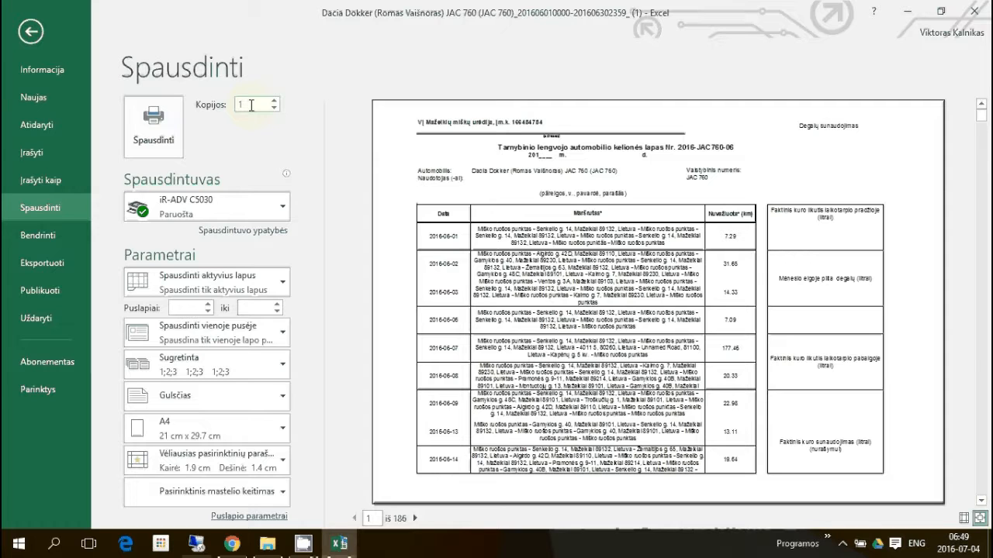
{"action": "left_click", "coordinate": [31, 31]}
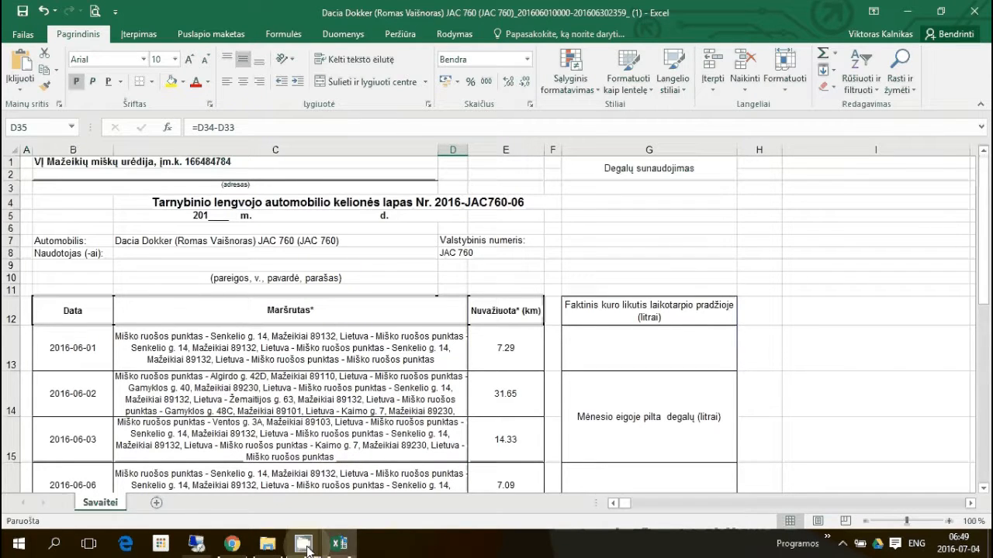
Close the trip sheet workbook in Excel without saving its changes.
{"action": "left_click", "coordinate": [293, 310]}
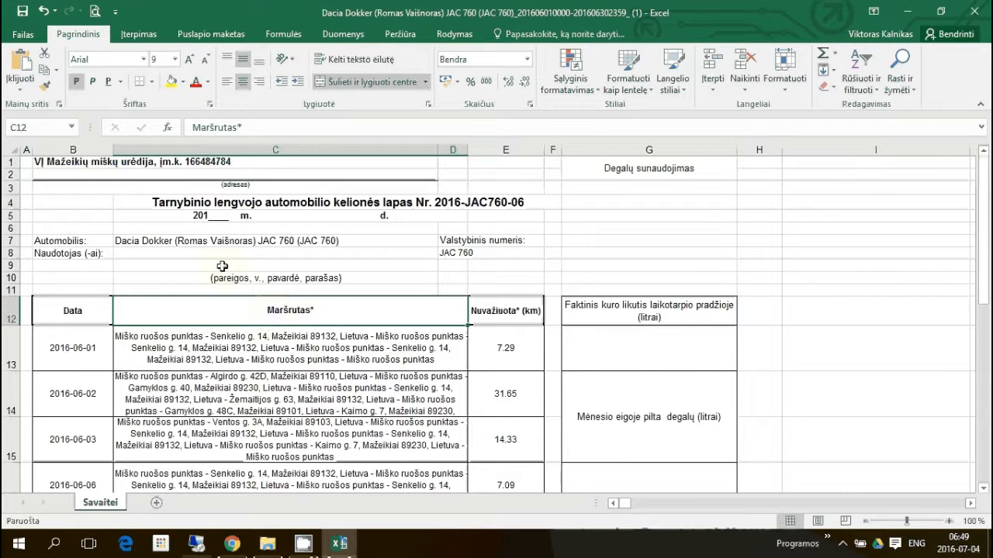
{"action": "left_click", "coordinate": [975, 11]}
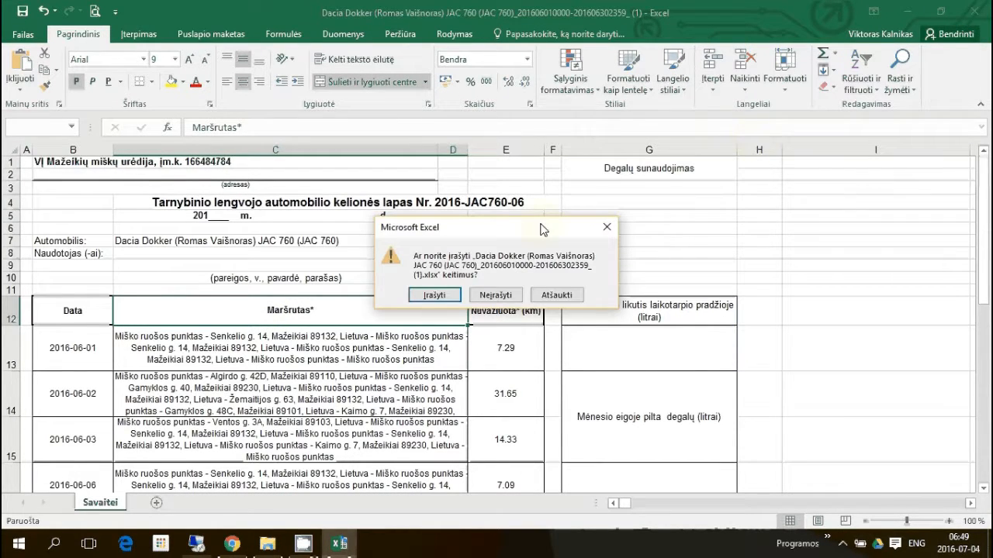
{"action": "left_click", "coordinate": [498, 294]}
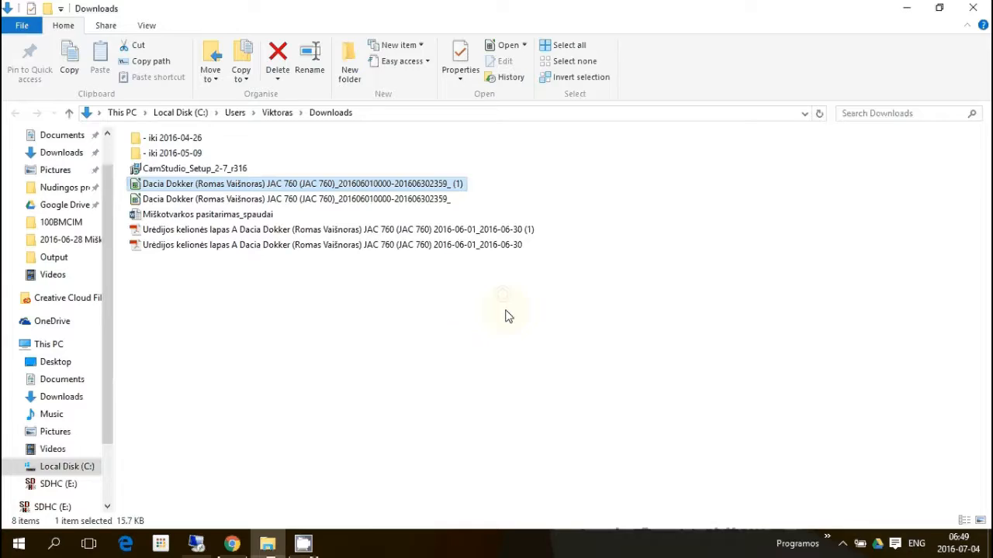
Open the downloaded trip sheet file ending in "(1)" from the Downloads folder in LibreOffice Calc.
{"action": "left_click", "coordinate": [194, 354]}
{"action": "right_click", "coordinate": [192, 185]}
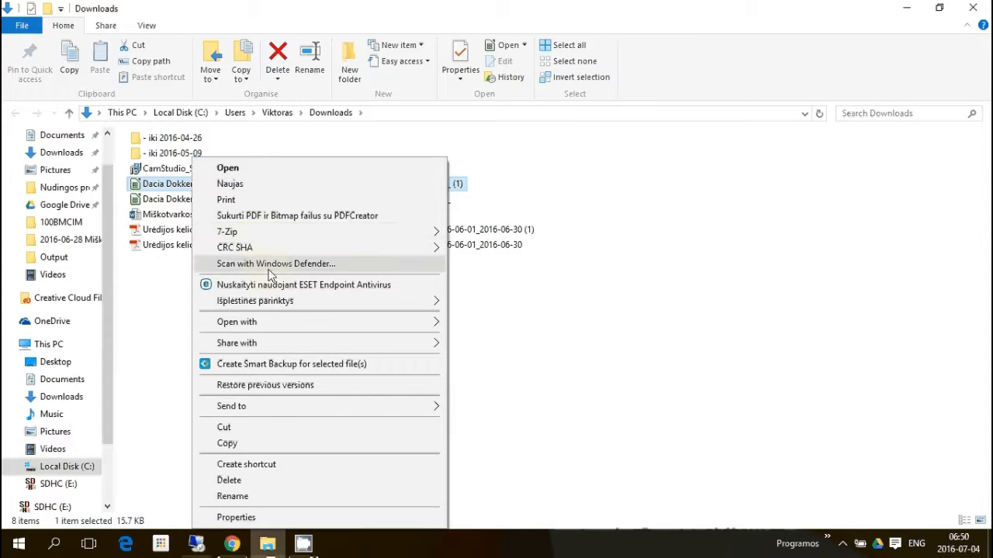
{"action": "mouse_move", "coordinate": [289, 331]}
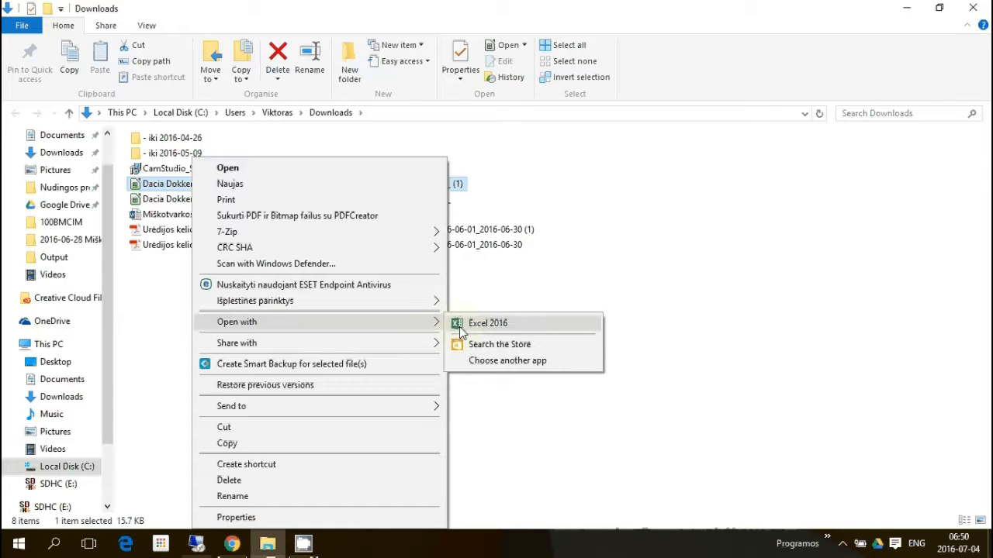
{"action": "left_click", "coordinate": [162, 291]}
{"action": "left_click", "coordinate": [189, 185]}
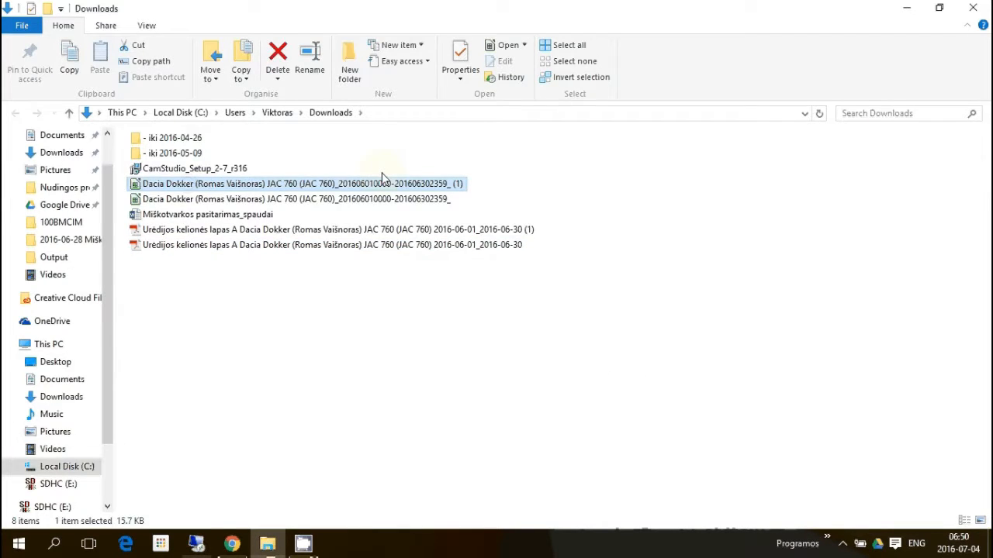
{"action": "double_click", "coordinate": [382, 181]}
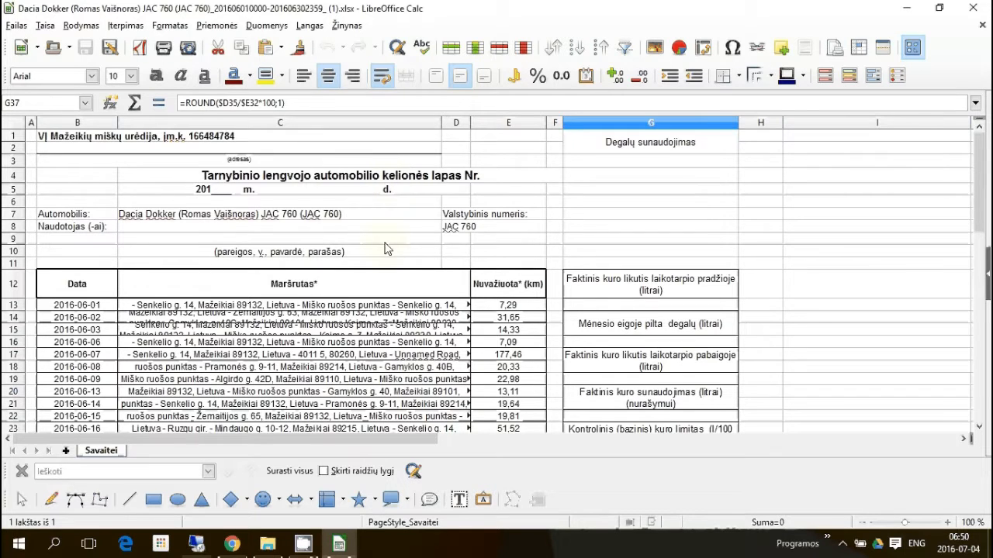
Fit the heights of route table rows 13 to 31 to their wrapped text in one go.
{"action": "left_click", "coordinate": [278, 371]}
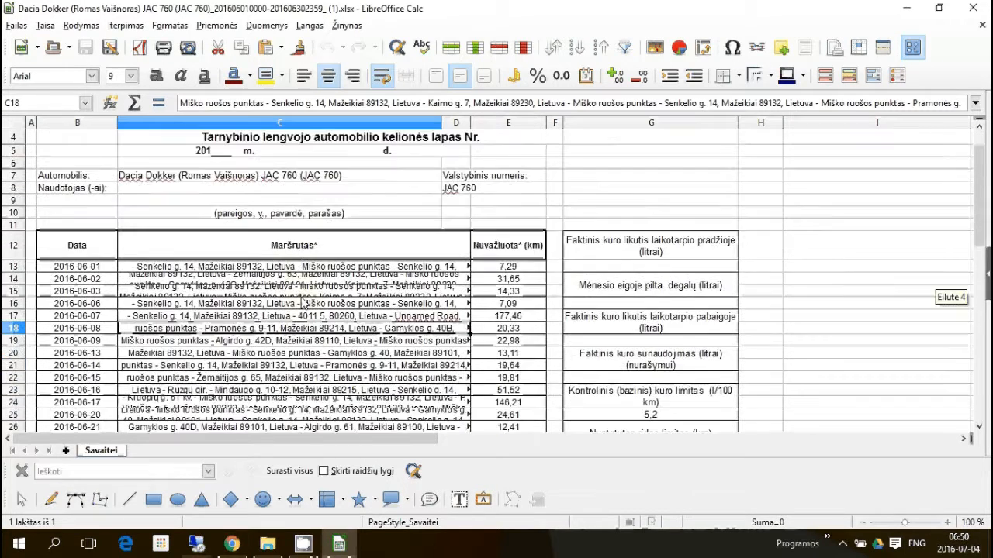
{"action": "scroll", "coordinate": [304, 302], "scroll_direction": "down", "scroll_amount": 1}
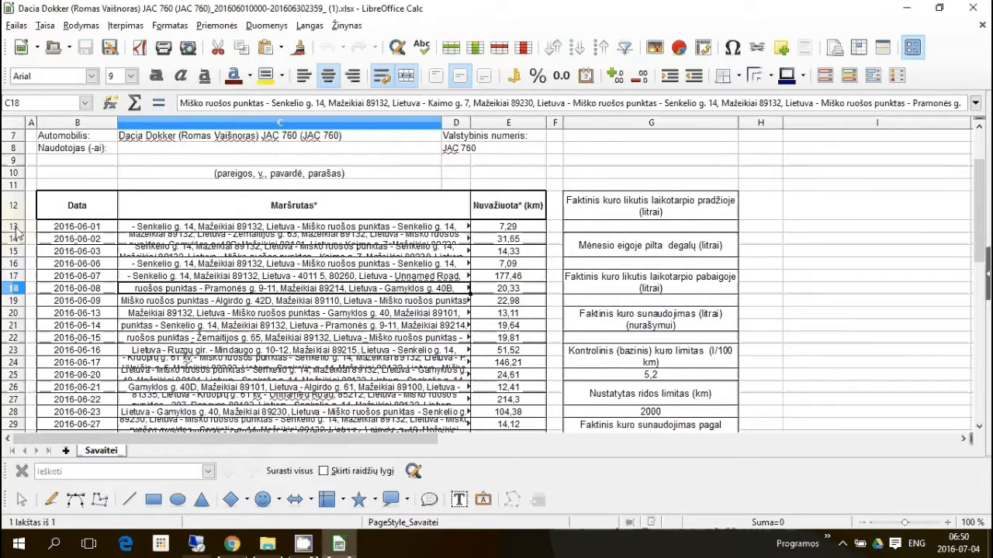
{"action": "key", "text": "Up"}
{"action": "key", "text": "Up"}
{"action": "key", "text": "Up"}
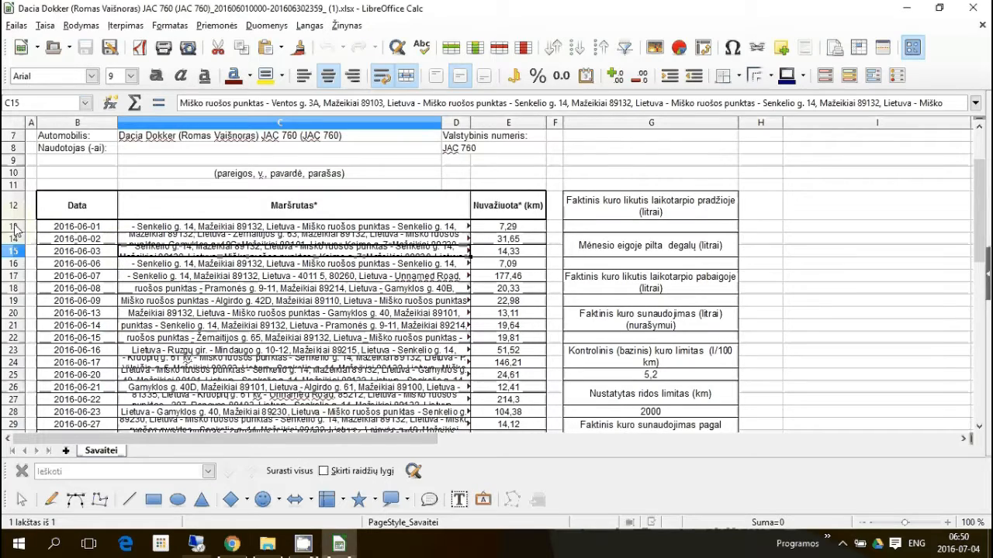
{"action": "left_click_drag", "start_coordinate": [16, 232], "coordinate": [27, 159]}
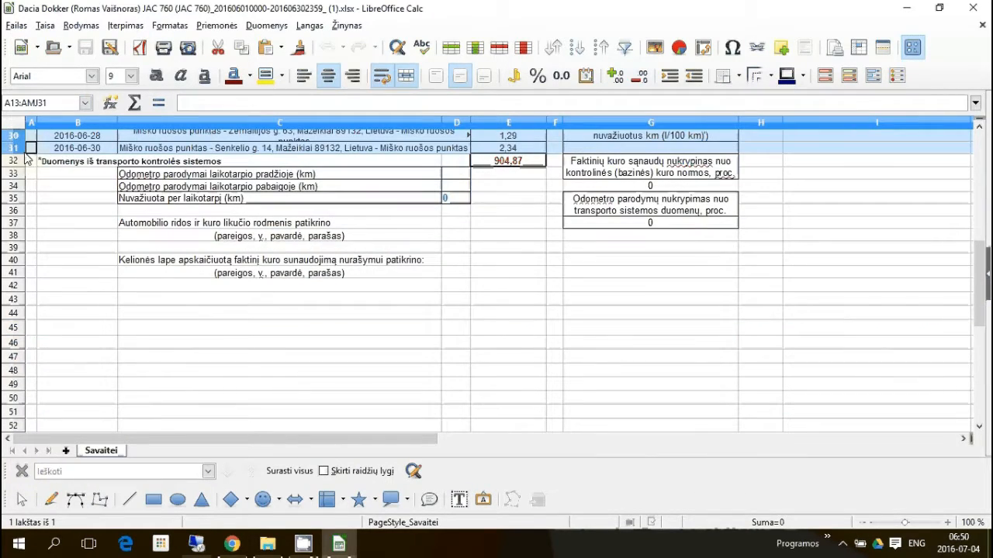
{"action": "double_click", "coordinate": [17, 155]}
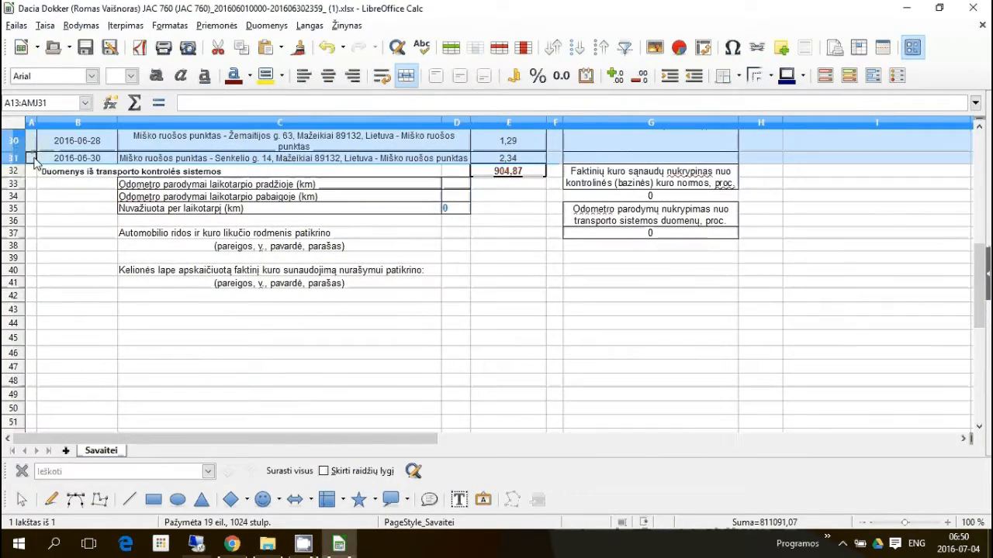
Set the font size of the route descriptions in C13:D31 to 8.
{"action": "scroll", "coordinate": [234, 217], "scroll_direction": "up", "scroll_amount": 5}
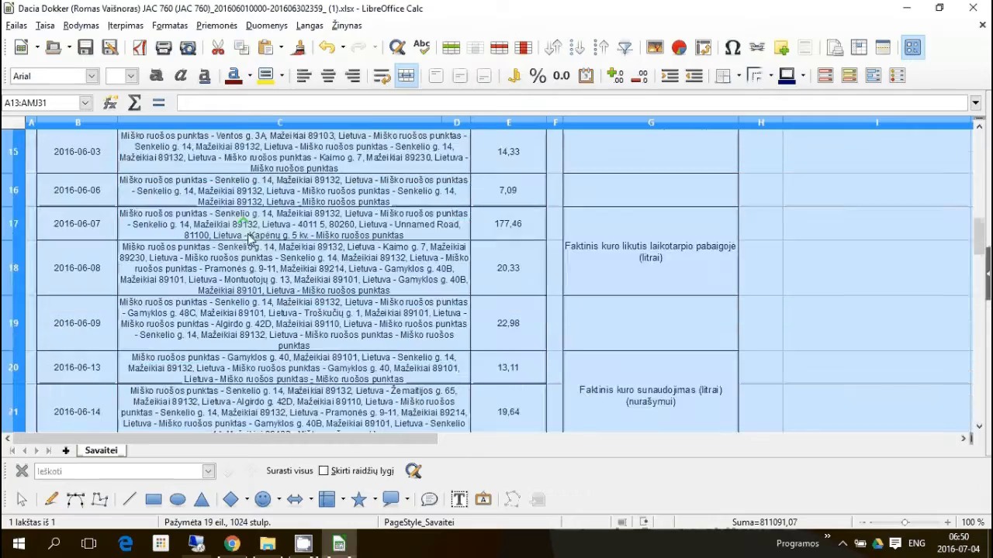
{"action": "left_click", "coordinate": [287, 269]}
{"action": "scroll", "coordinate": [287, 269], "scroll_direction": "down", "scroll_amount": 4}
{"action": "left_click_drag", "start_coordinate": [329, 346], "coordinate": [260, 318]}
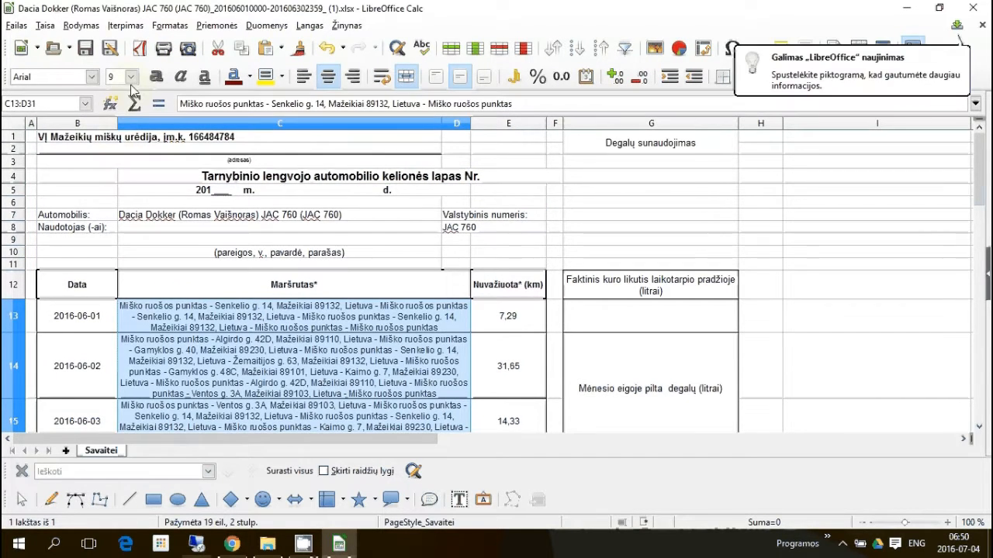
{"action": "left_click", "coordinate": [131, 76]}
{"action": "left_click", "coordinate": [122, 127]}
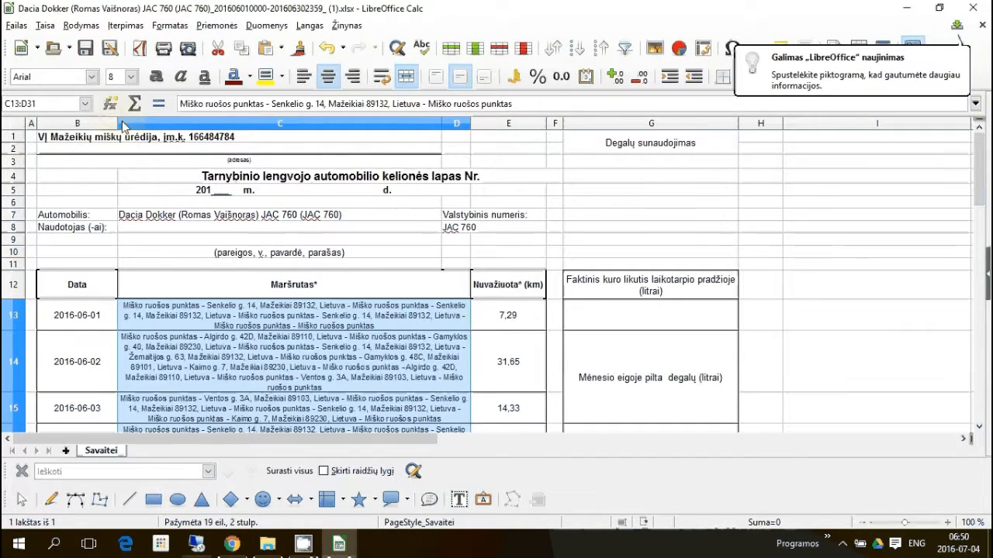
Examine the route rows from 2016-06-01 to 2016-06-30 for complete text and fitting row heights.
{"action": "left_click", "coordinate": [229, 357]}
{"action": "scroll", "coordinate": [228, 357], "scroll_direction": "down", "scroll_amount": 6}
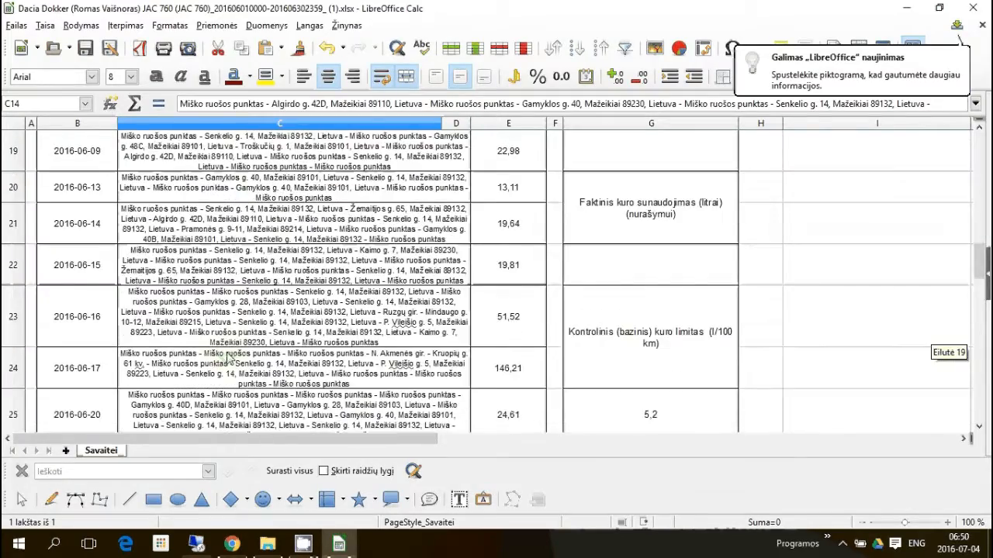
{"action": "scroll", "coordinate": [229, 357], "scroll_direction": "down", "scroll_amount": 3}
{"action": "scroll", "coordinate": [328, 308], "scroll_direction": "up", "scroll_amount": 4}
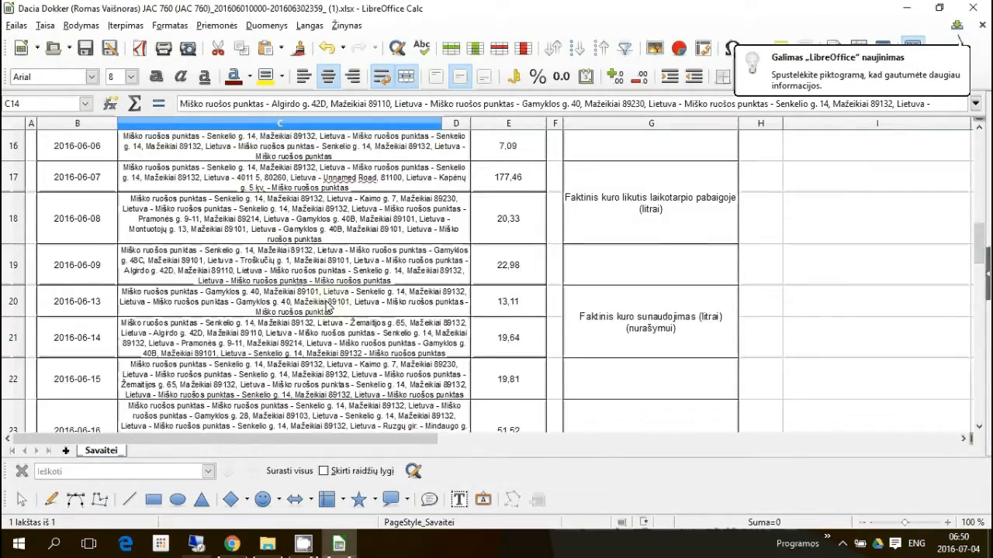
{"action": "scroll", "coordinate": [328, 308], "scroll_direction": "up", "scroll_amount": 2}
{"action": "scroll", "coordinate": [310, 263], "scroll_direction": "down", "scroll_amount": 8}
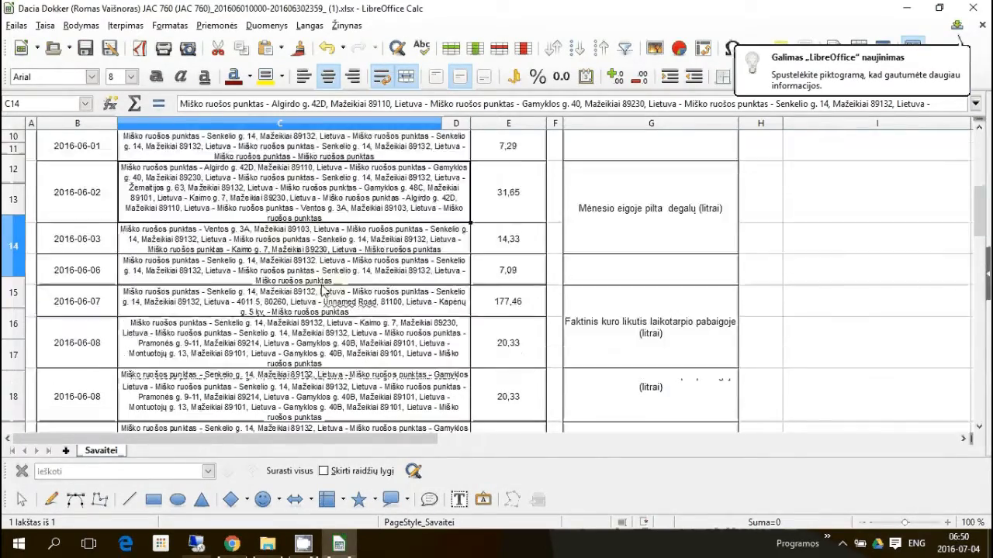
{"action": "scroll", "coordinate": [342, 295], "scroll_direction": "up", "scroll_amount": 4}
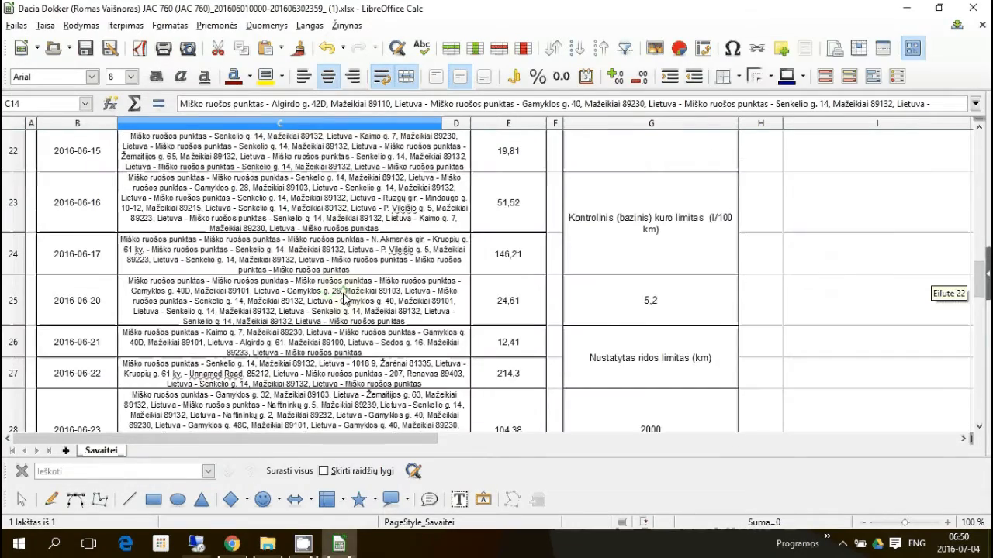
{"action": "scroll", "coordinate": [343, 300], "scroll_direction": "down", "scroll_amount": 3}
{"action": "scroll", "coordinate": [396, 268], "scroll_direction": "up", "scroll_amount": 2}
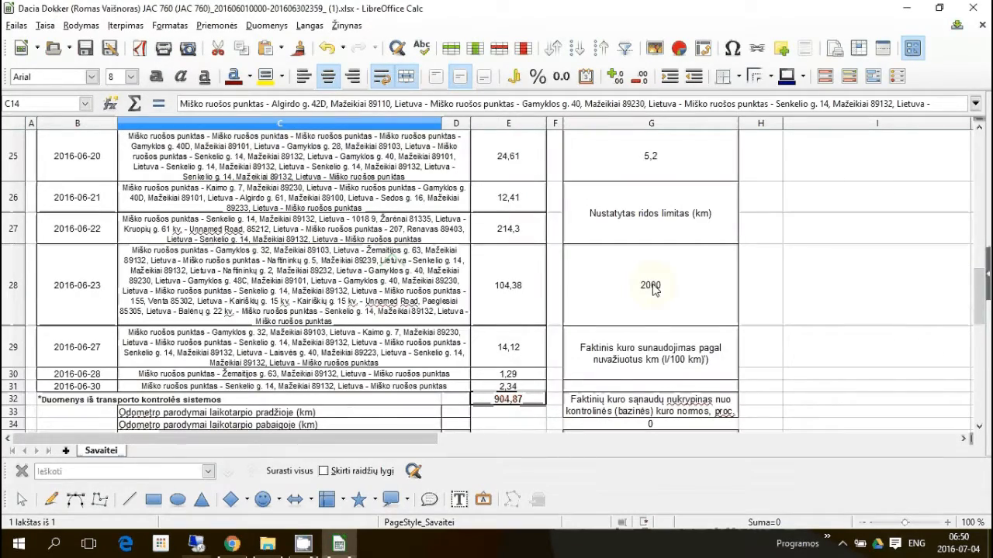
{"action": "scroll", "coordinate": [515, 343], "scroll_direction": "up", "scroll_amount": 4}
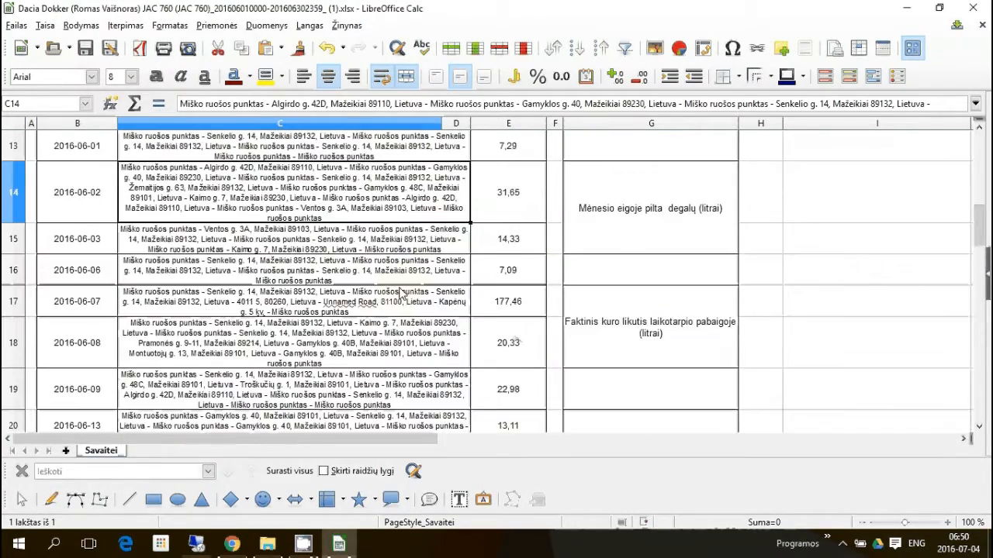
Reduce the print scale in the print preview so the fuel consumption section fits beside the route table, and check both pages.
{"action": "left_click", "coordinate": [188, 50]}
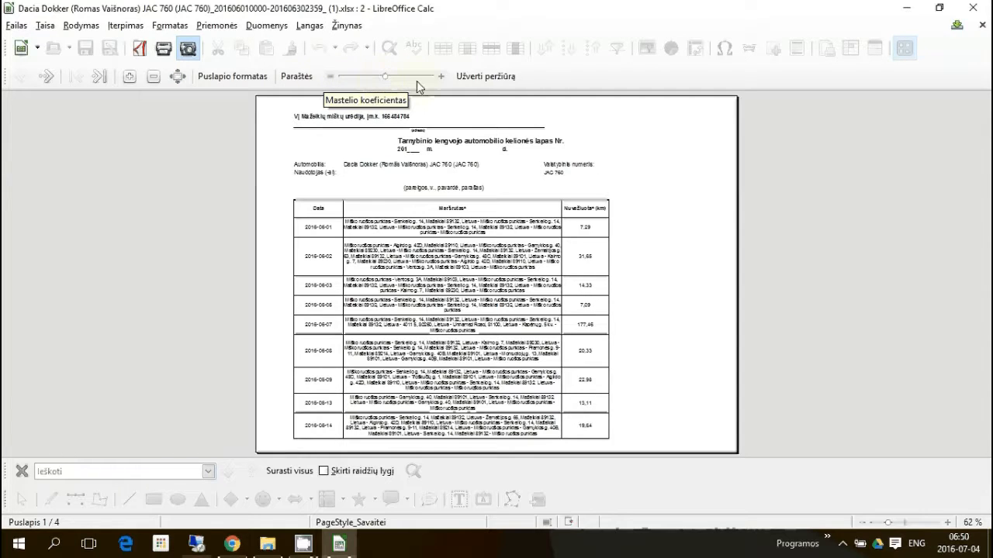
{"action": "left_click", "coordinate": [332, 77]}
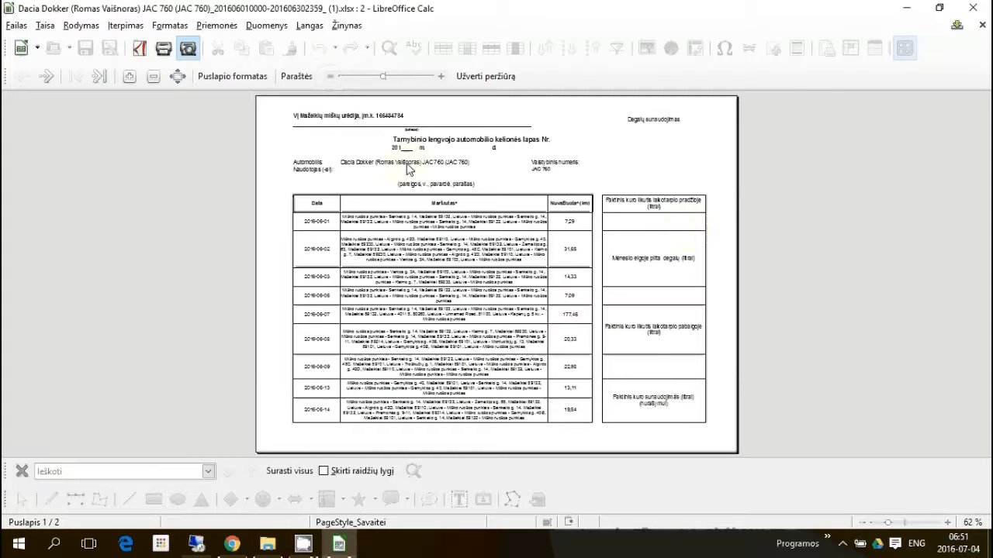
{"action": "scroll", "coordinate": [470, 264], "scroll_direction": "down", "scroll_amount": 1}
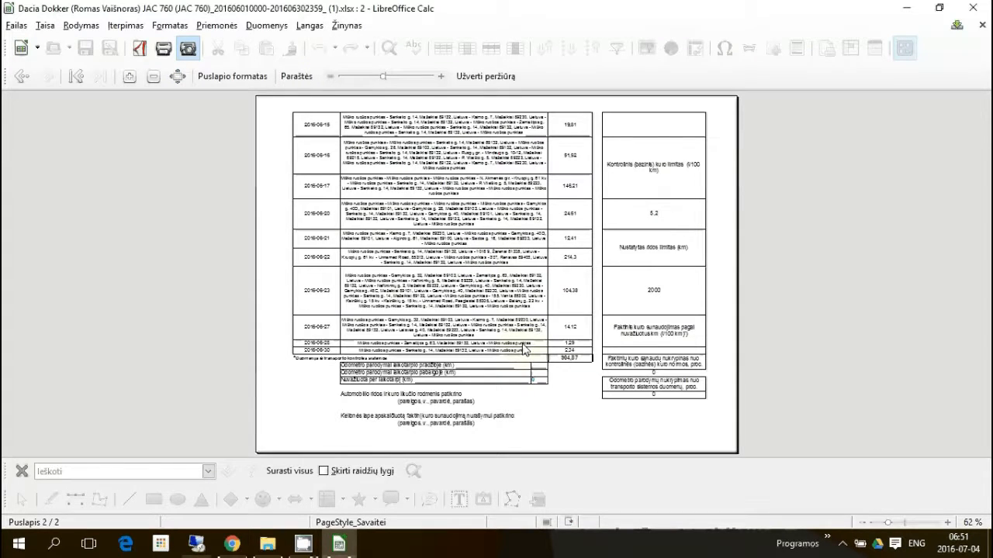
{"action": "scroll", "coordinate": [524, 349], "scroll_direction": "up", "scroll_amount": 1}
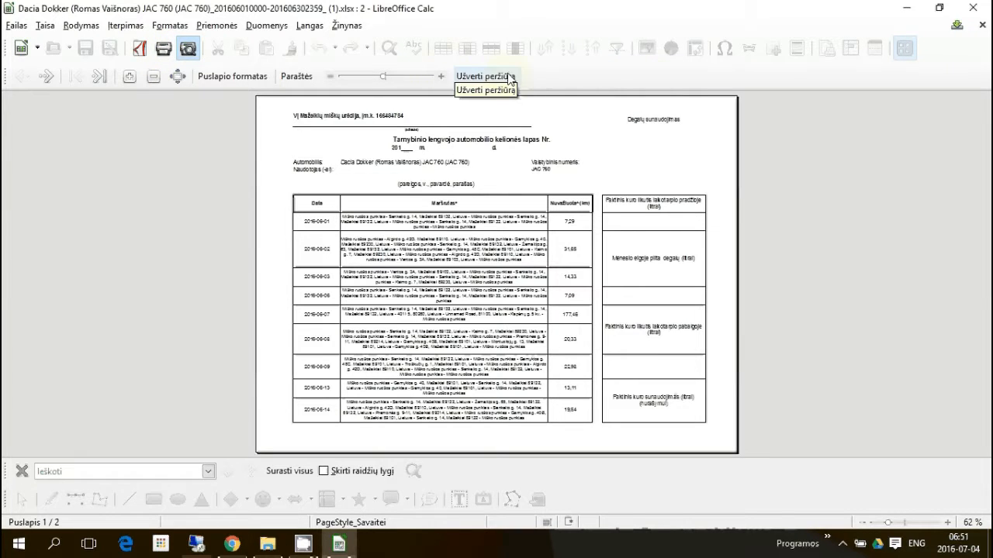
{"action": "left_click", "coordinate": [482, 76]}
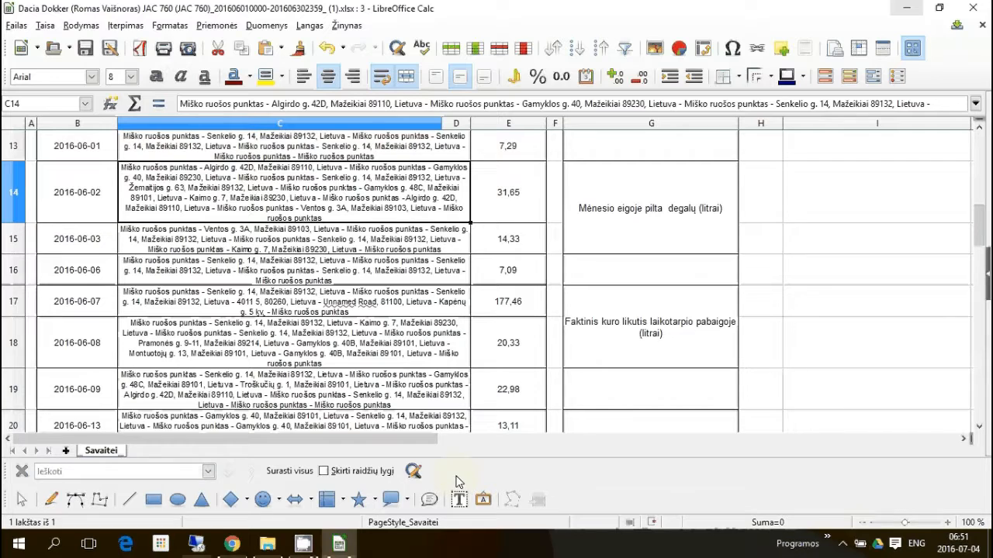
{"action": "mouse_move", "coordinate": [303, 549]}
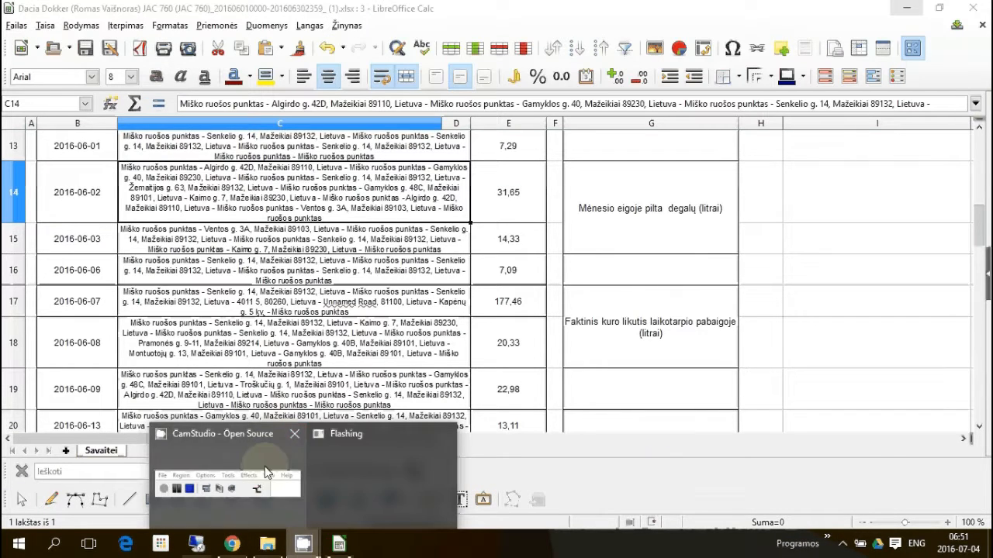